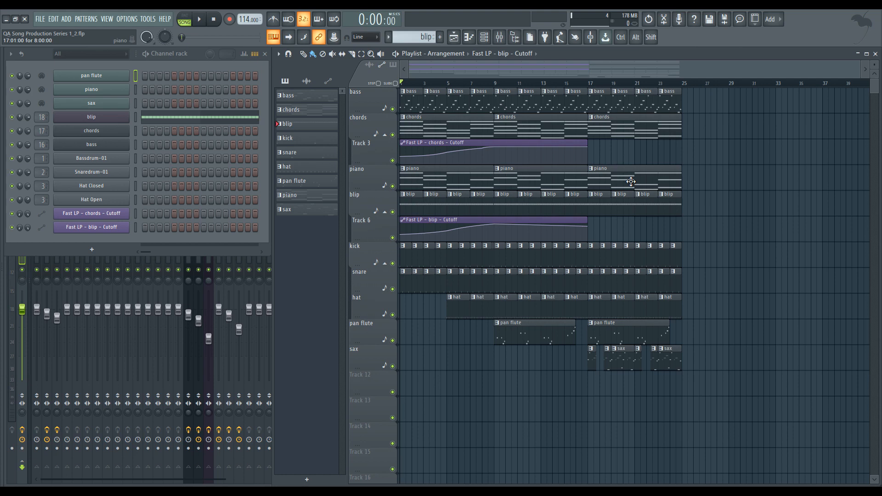
Step: Play the arrangement from the start and jump playback ahead to bar 9
key(space)
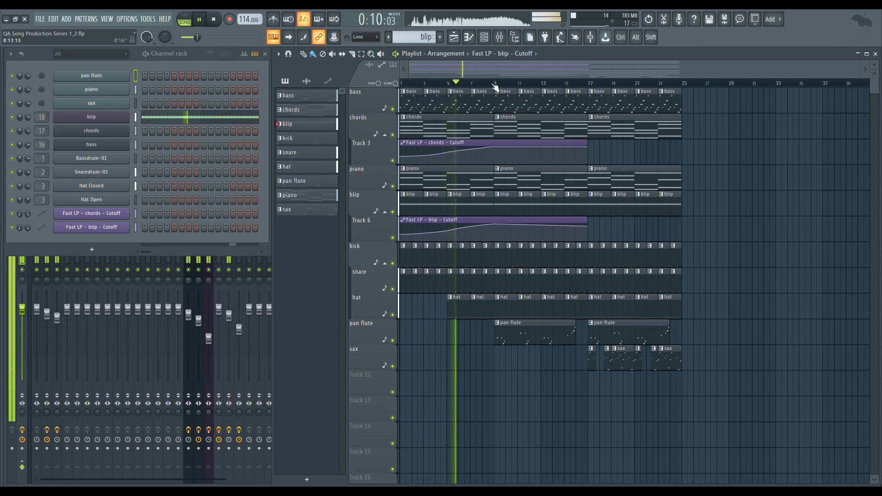
click(497, 83)
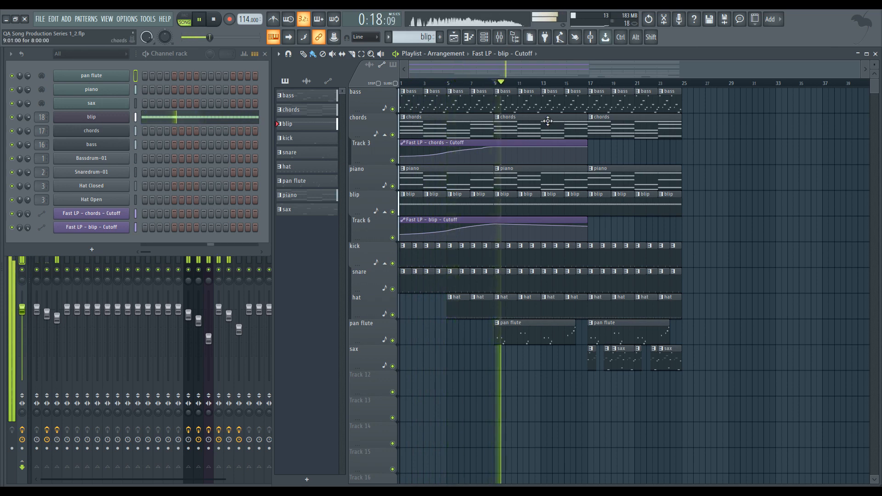
Step: Play the chords pattern on its own and lower the chords mixer track's volume to -6.0 dB
click(539, 132)
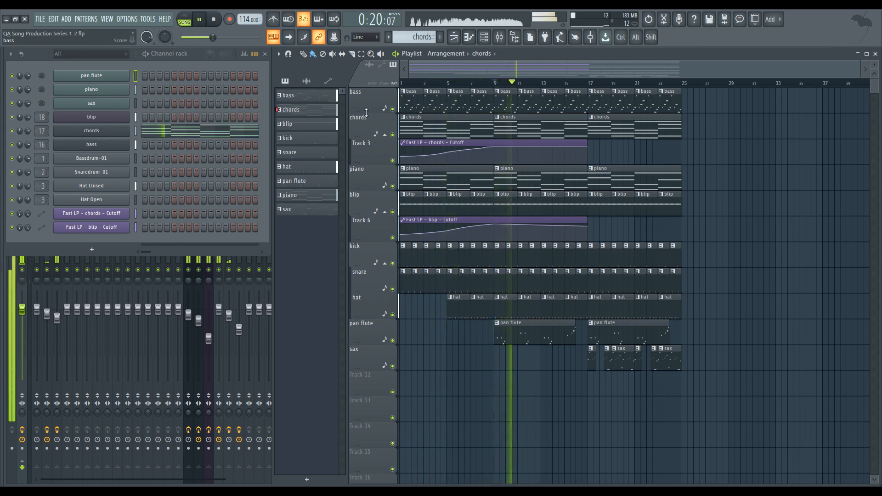
key(l)
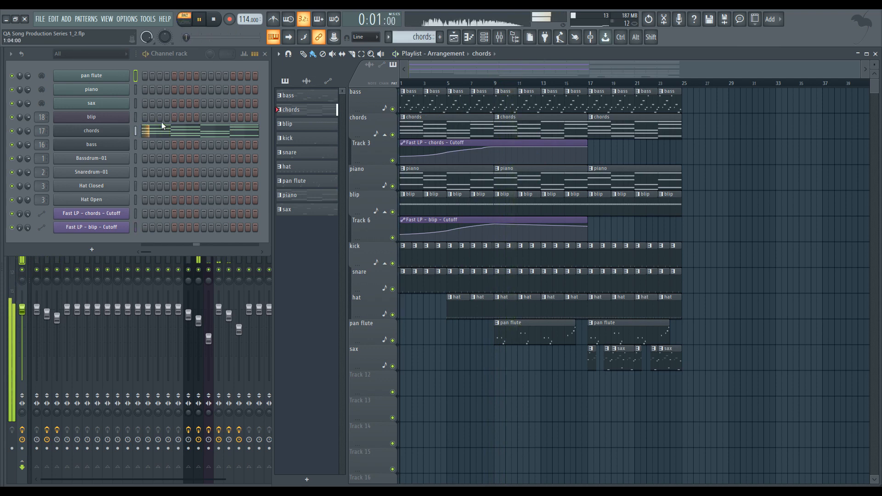
key(space)
key(F9)
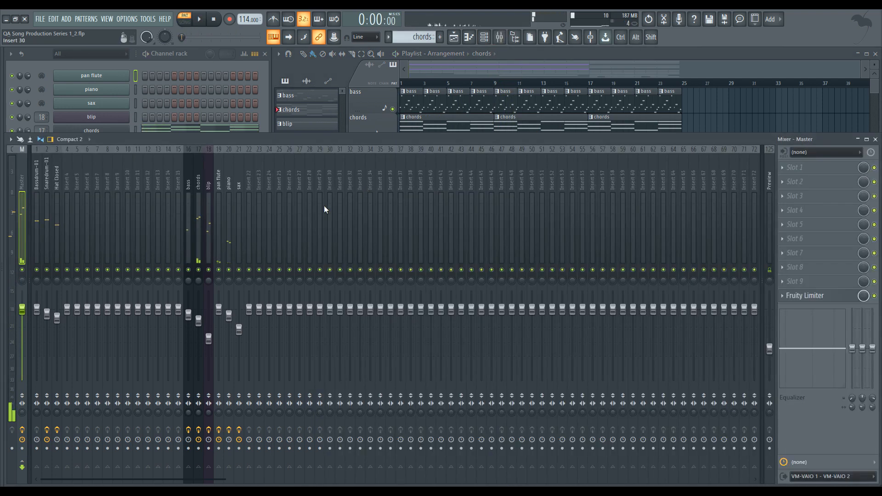
key(space)
click(203, 288)
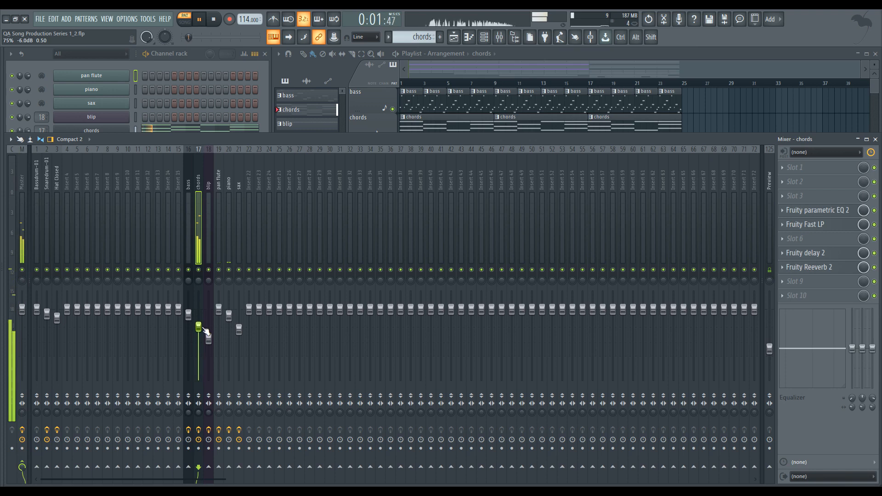
click(556, 59)
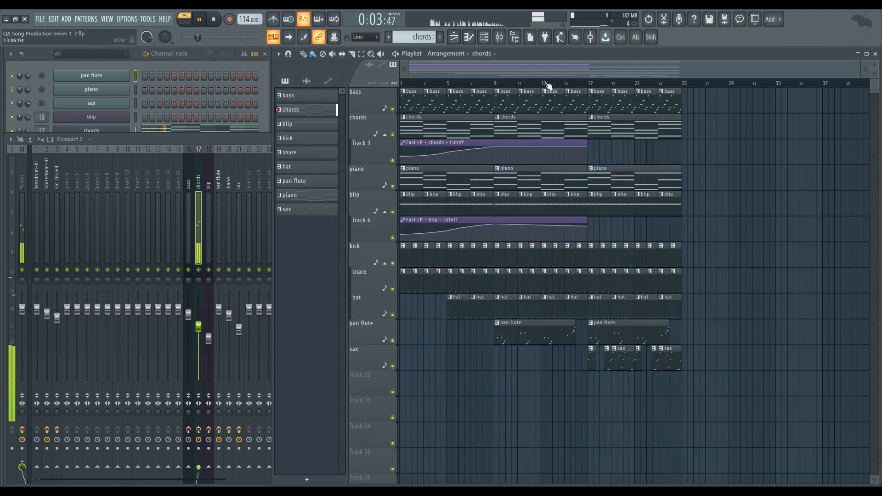
key(space)
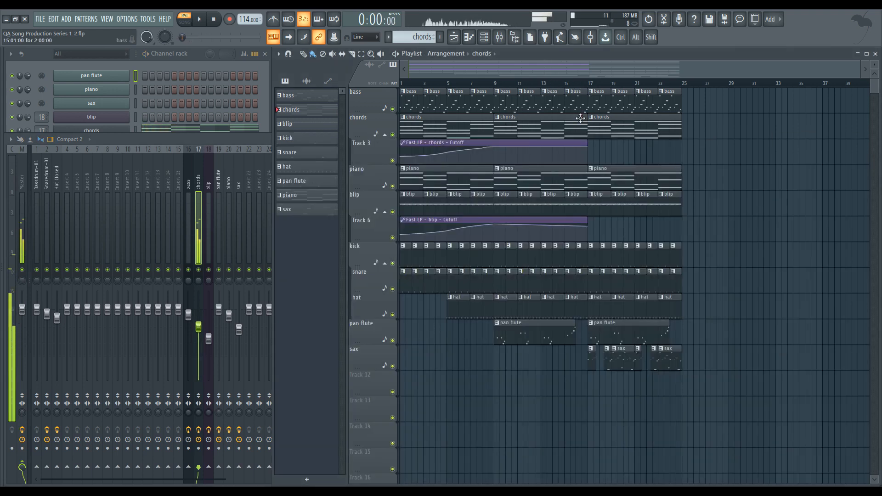
Step: Return to song mode and listen to the arrangement from bar 9, skipping ahead to about bar 15
scroll(612, 194, right, 1)
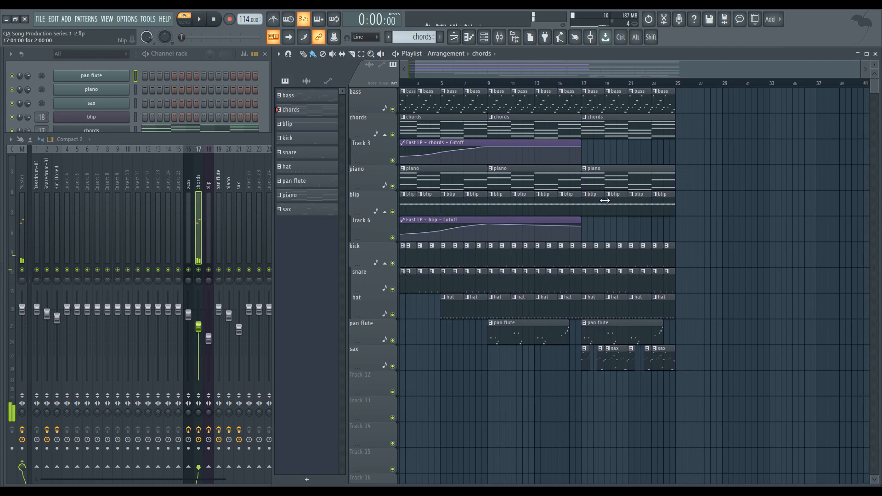
click(491, 82)
key(l)
key(space)
scroll(593, 138, up, 2)
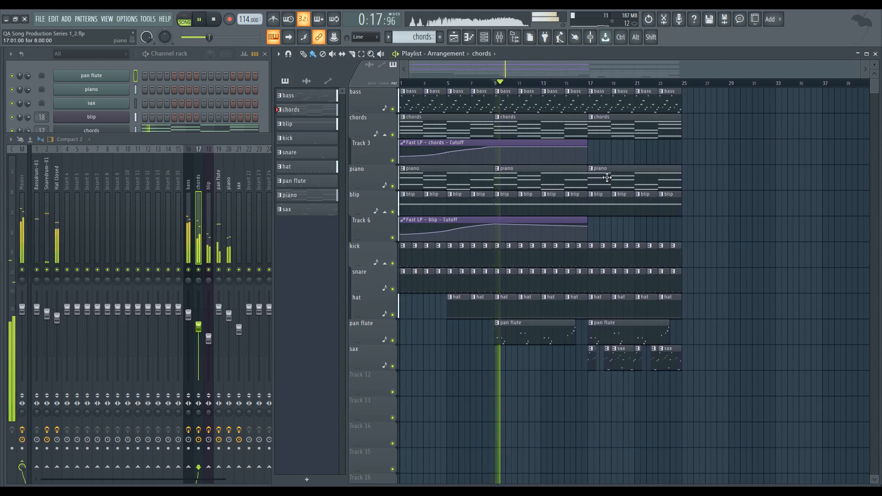
scroll(579, 146, left, 2)
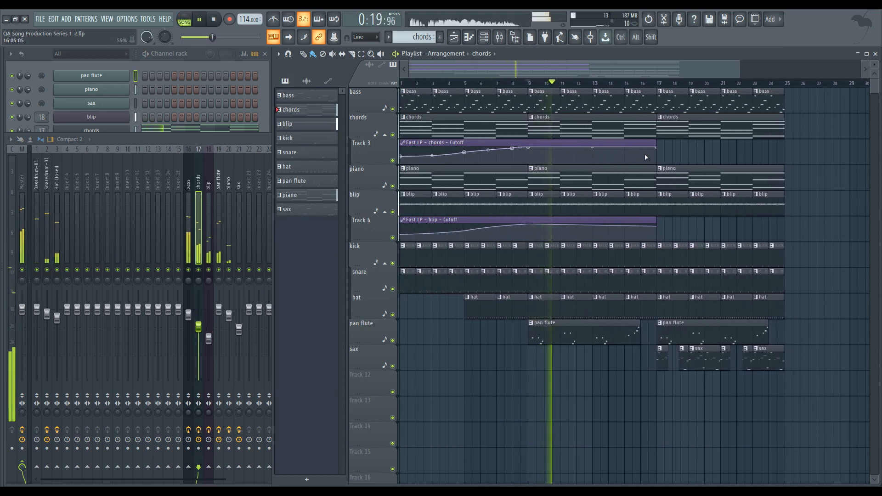
click(625, 86)
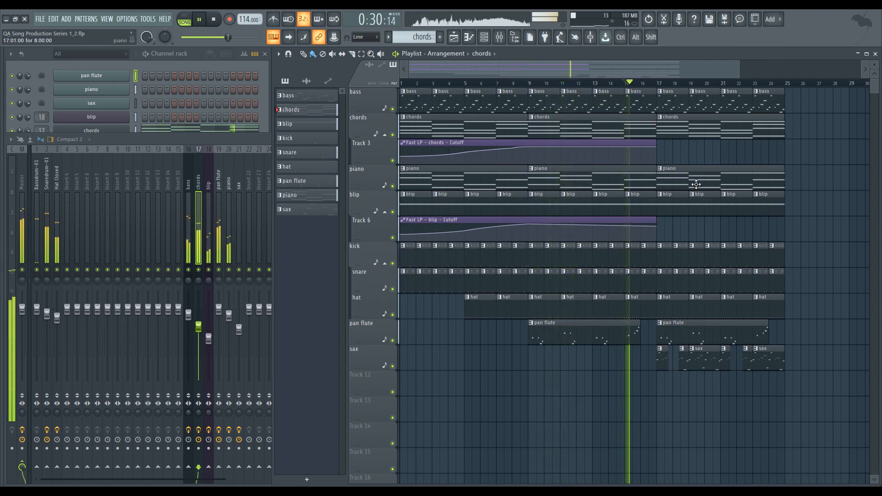
scroll(696, 184, up, 1)
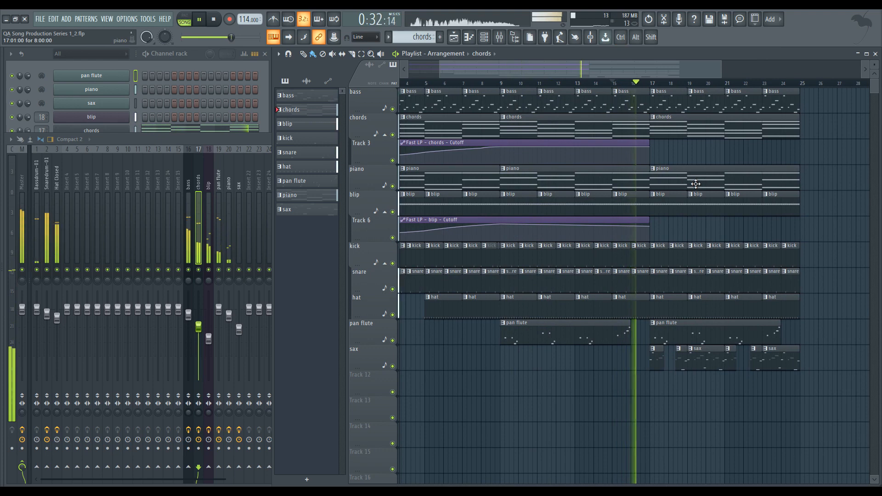
key(space)
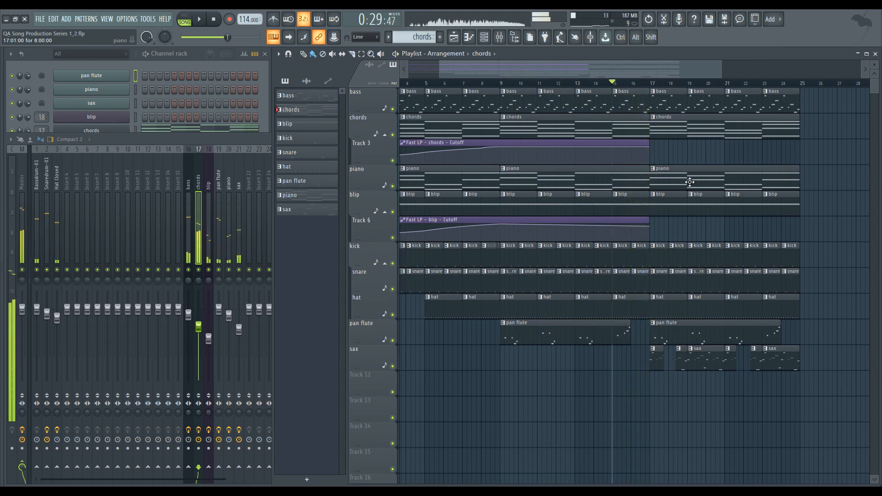
Step: Mute the bass and chords clips between bars 17 and 25 in the playlist
scroll(741, 262, down, 1)
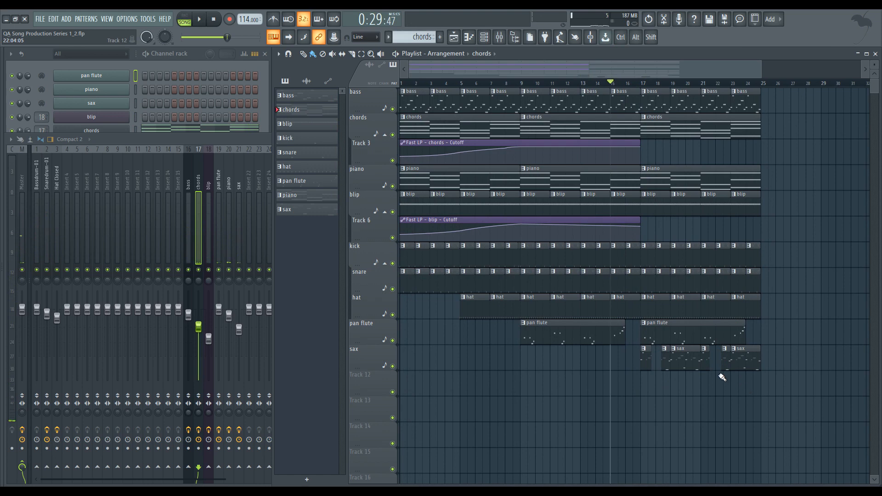
scroll(723, 377, up, 1)
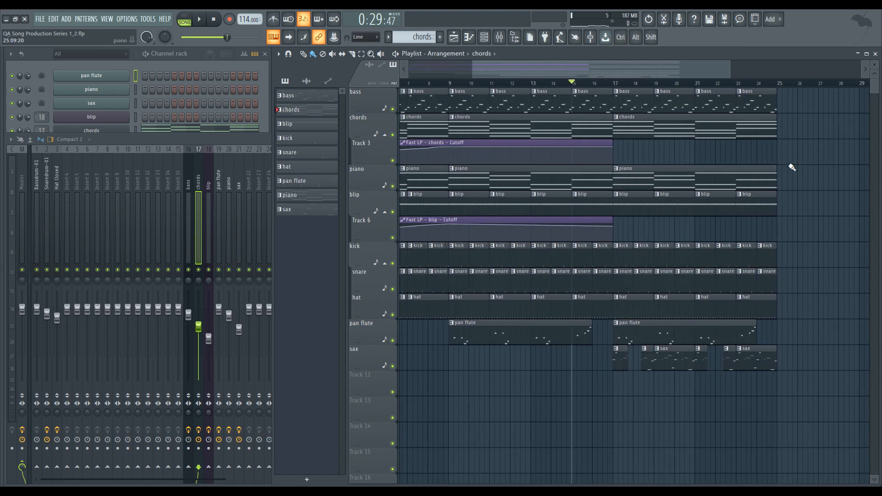
click(707, 137)
drag(633, 106, 772, 97)
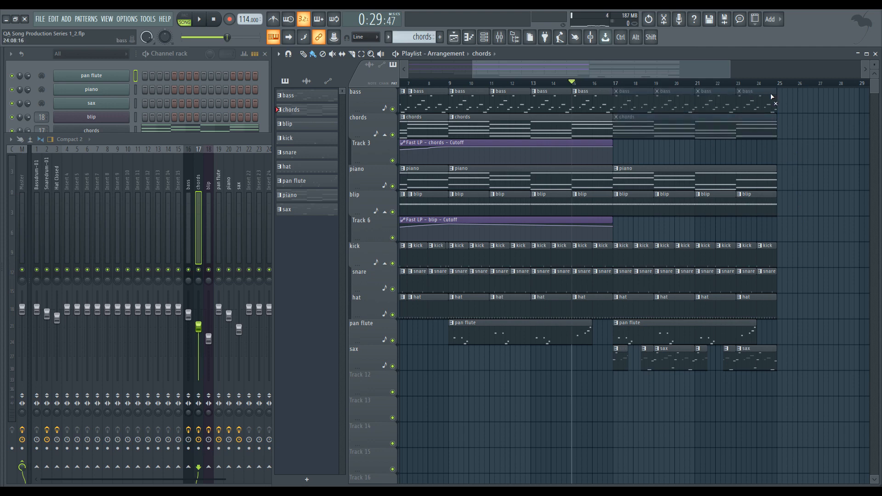
Step: Play the song from about bar 15 and mute the pan flute clip that starts at bar 17
click(583, 84)
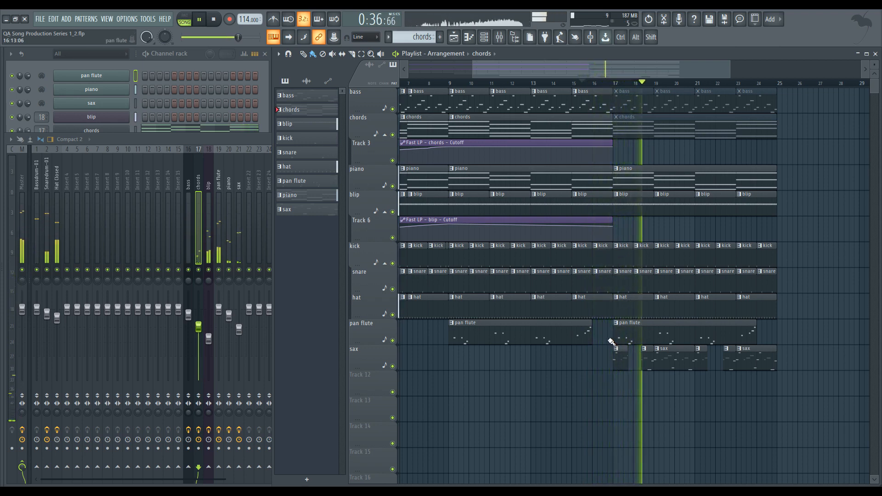
alt+right_click(623, 338)
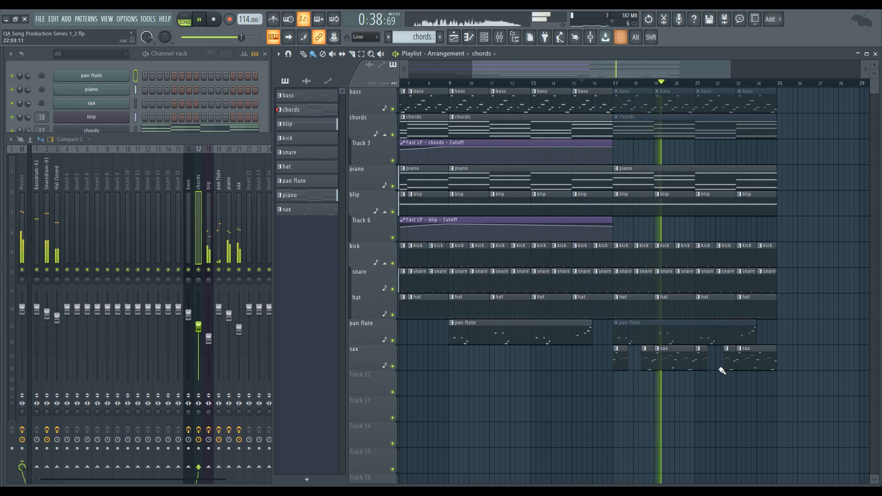
scroll(725, 366, up, 1)
key(space)
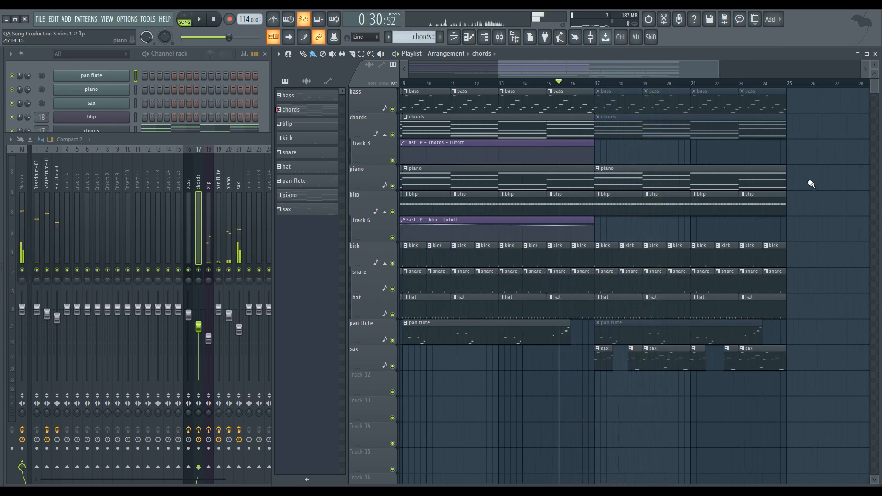
Step: Shorten the piano clip at bar 17 to two bars and repeat it up to bar 25
shift+right_click(647, 179)
right_click(651, 180)
click(619, 178)
drag(645, 175, 787, 175)
Step: Listen to the arrangement from about bar 16 through bar 25 to review the stripped-down section
click(574, 83)
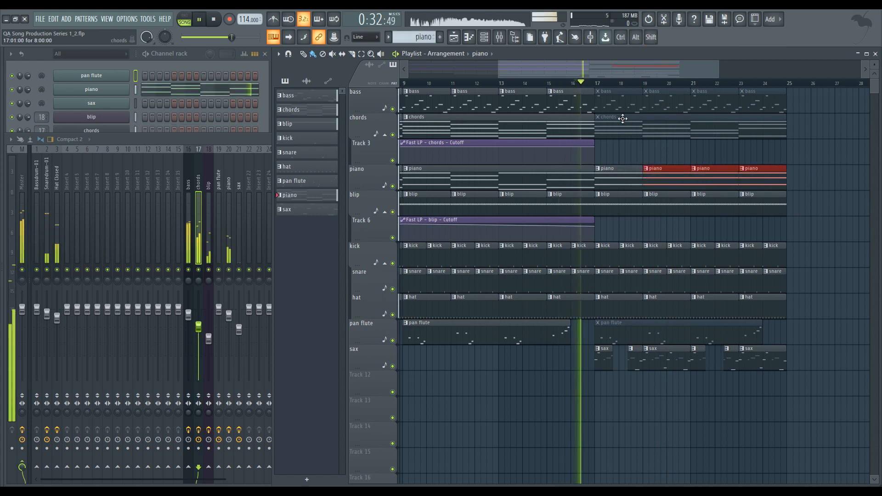
scroll(674, 205, up, 2)
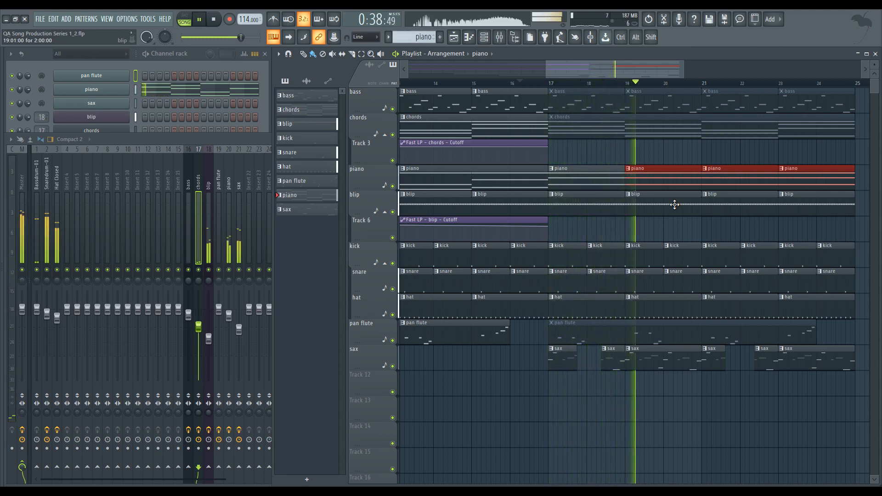
scroll(674, 204, down, 4)
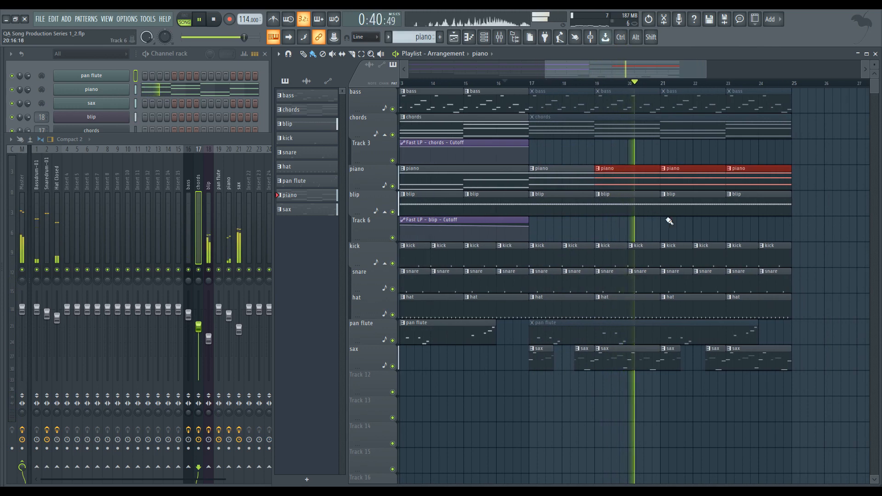
scroll(670, 221, up, 3)
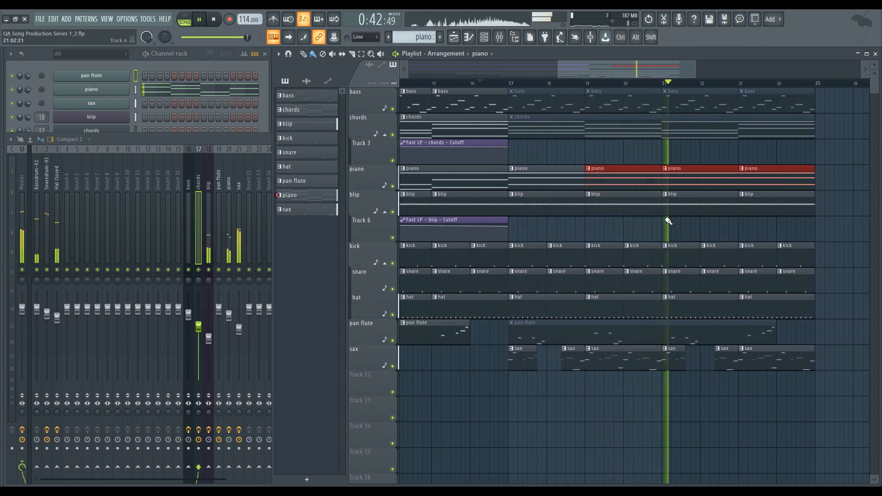
scroll(673, 222, down, 4)
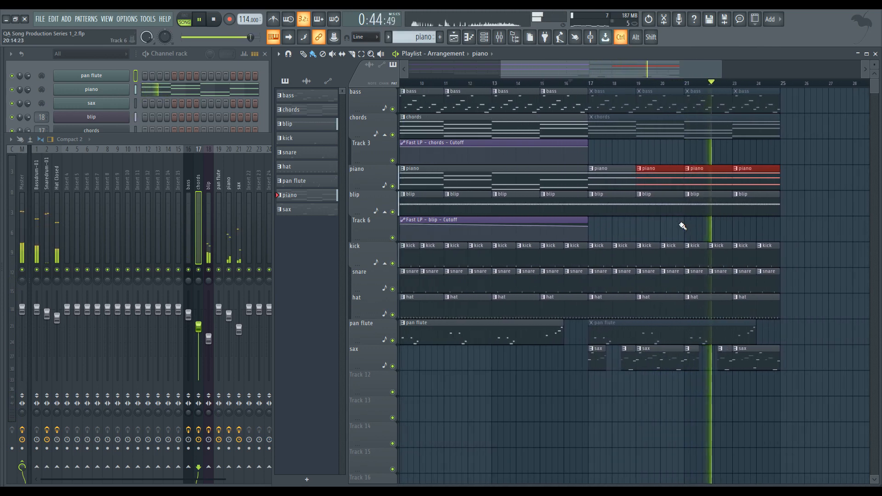
scroll(683, 226, down, 1)
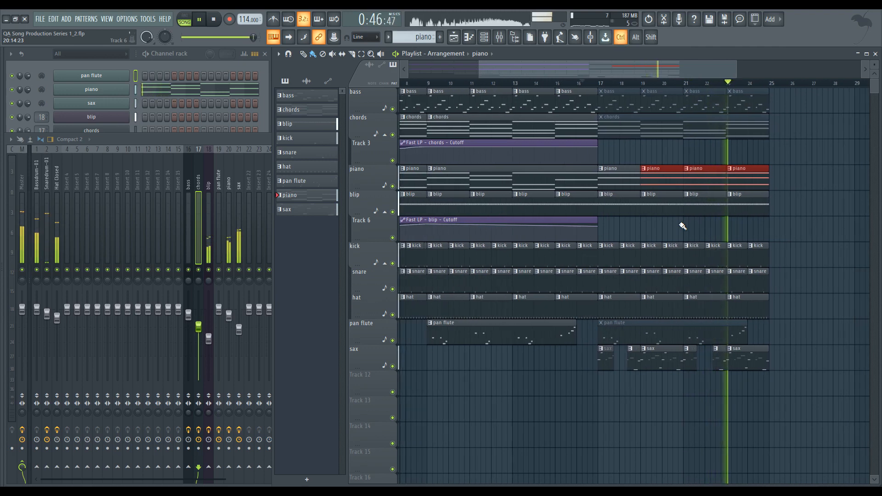
scroll(693, 230, down, 2)
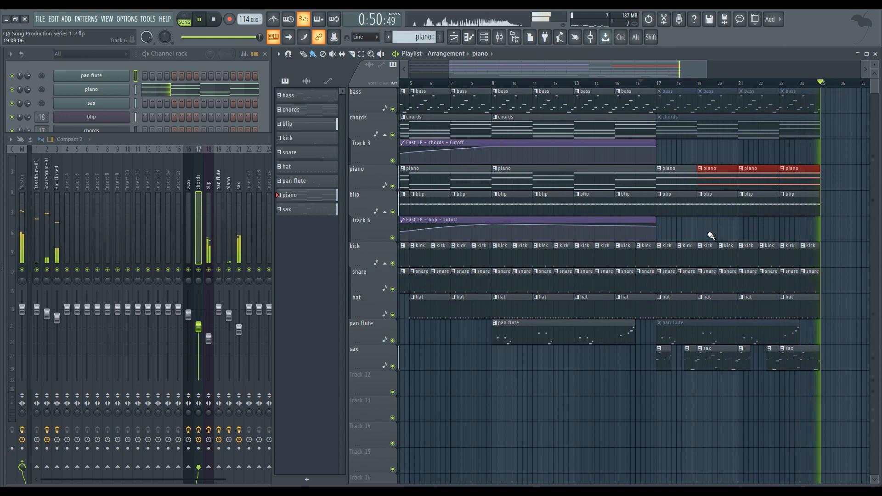
key(space)
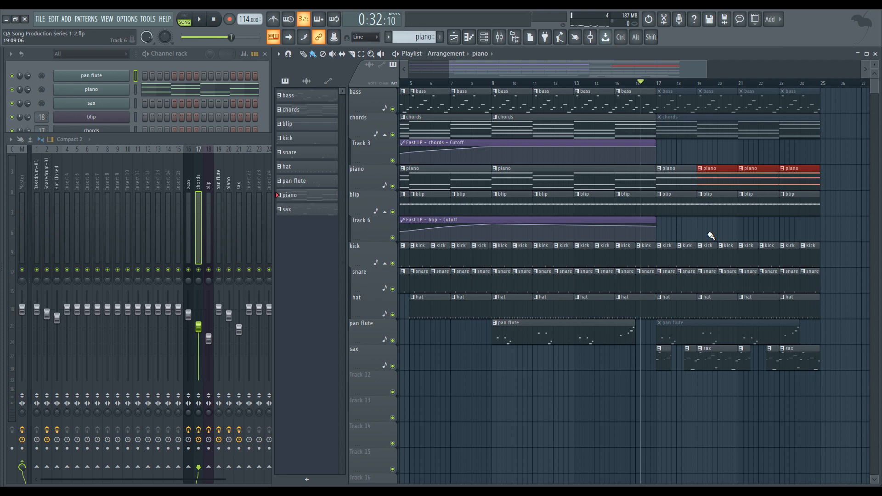
Step: Extend the blip Cutoff automation clip to bar 25 and add a low point just before bar 18
drag(657, 226, 817, 238)
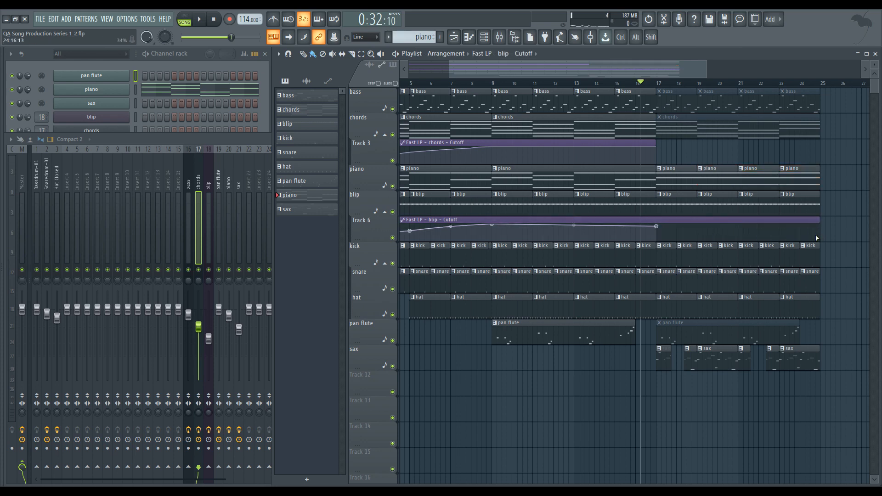
right_click(700, 233)
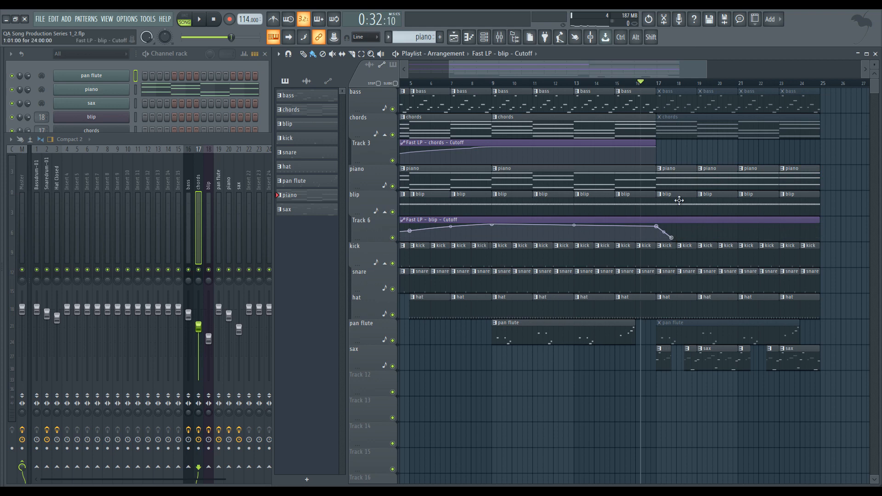
Step: Start playback with only the blip track and its Cutoff automation track enabled
key(space)
right_click(392, 212)
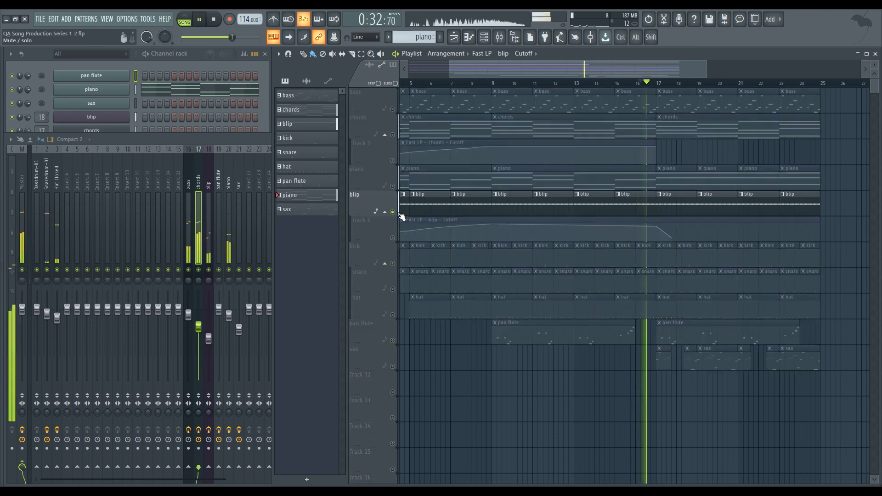
click(393, 238)
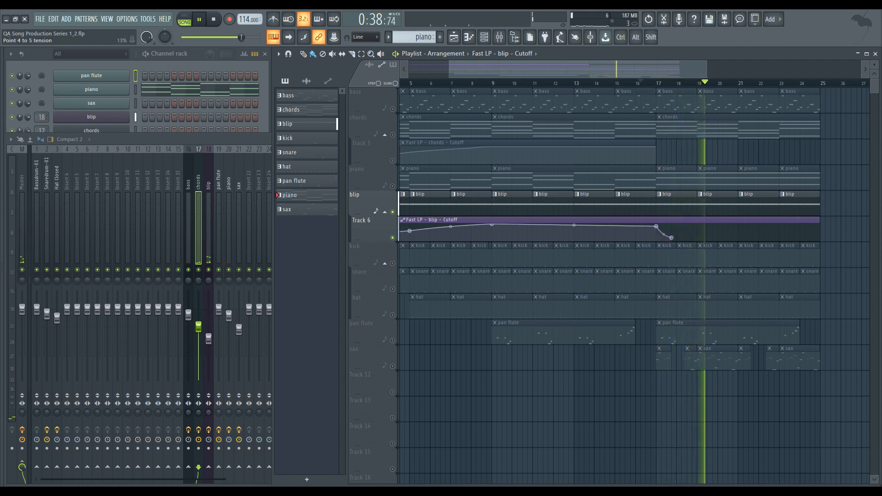
Step: Add a higher point at the end of the blip Cutoff clip and bend the rise into a slow-starting curve
click(816, 231)
drag(817, 230, 821, 227)
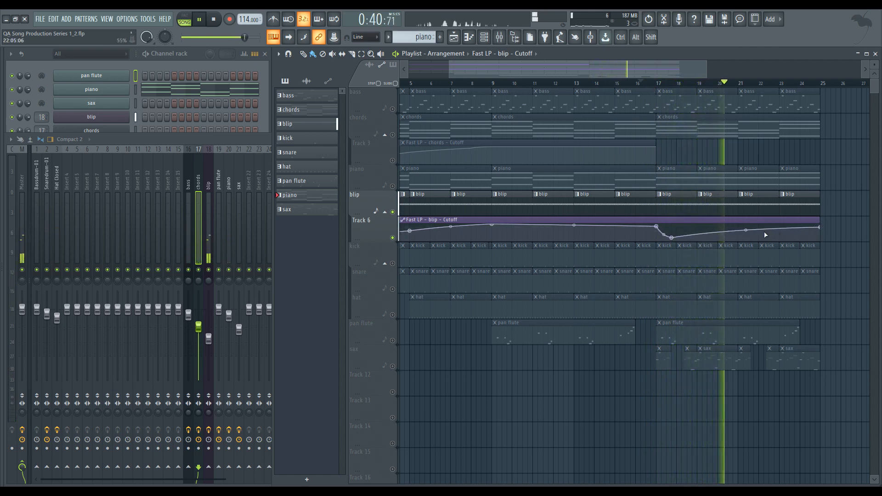
drag(746, 232, 746, 234)
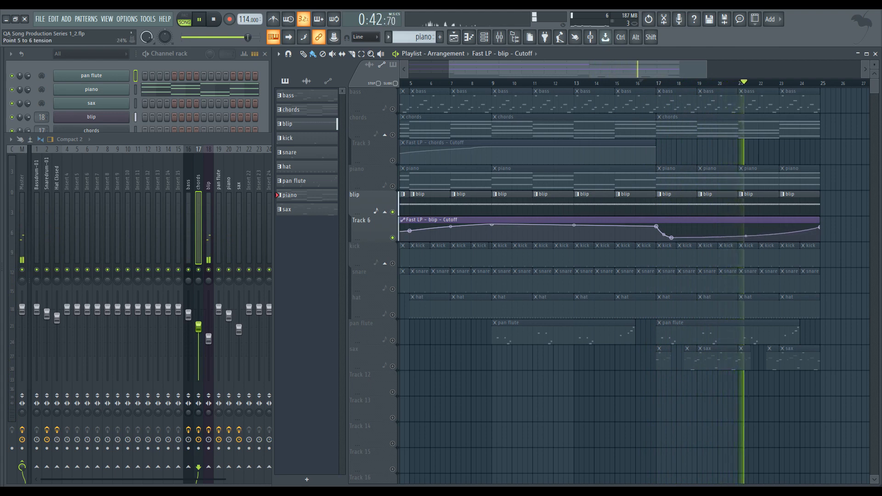
scroll(774, 223, down, 1)
scroll(774, 224, down, 1)
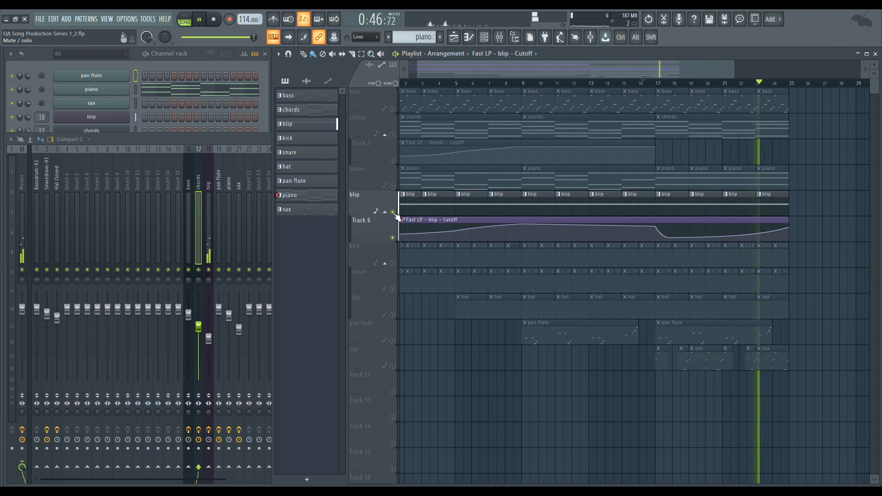
Step: Stop playback, restore all tracks from the blip solo, and play the full mix across the transition into bar 17
key(space)
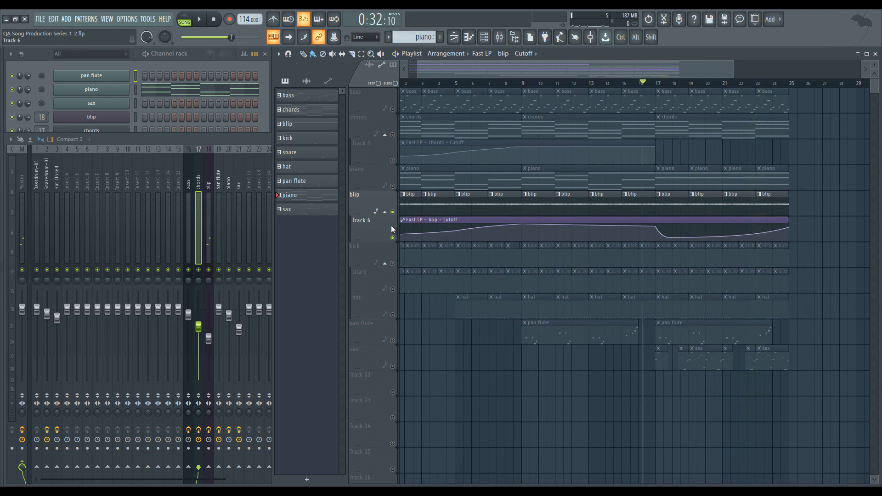
right_click(395, 215)
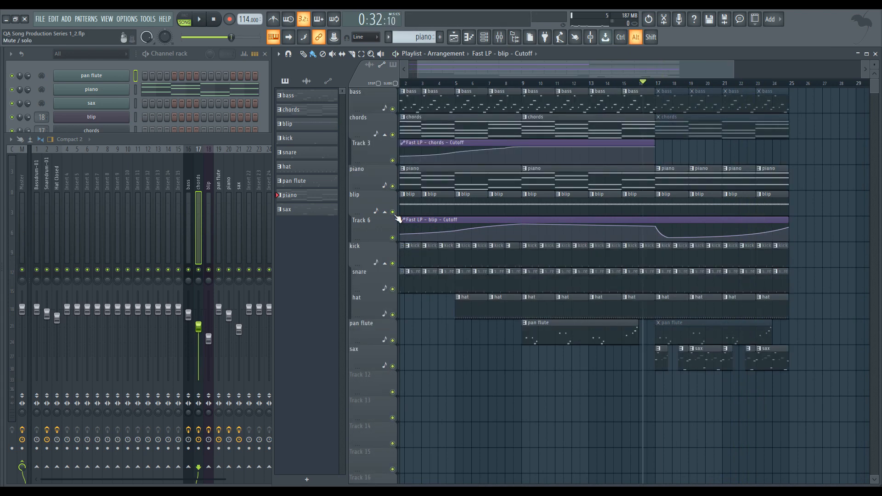
right_click(395, 215)
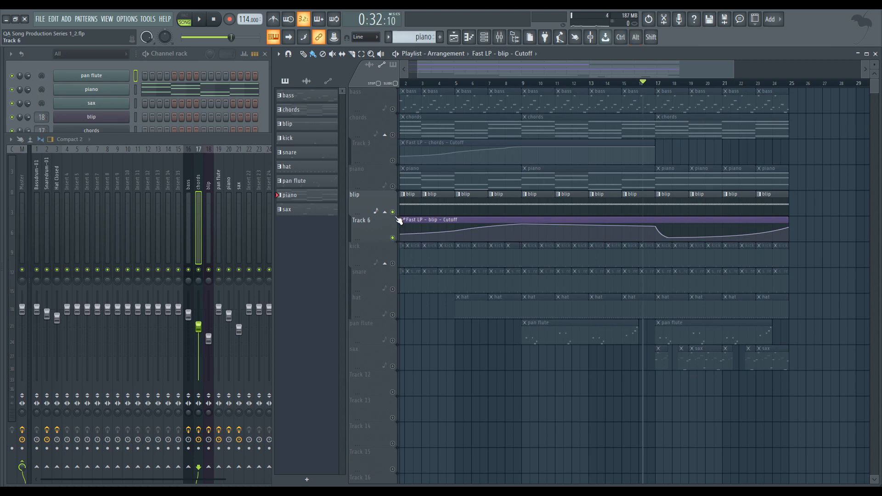
right_click(396, 215)
right_click(399, 218)
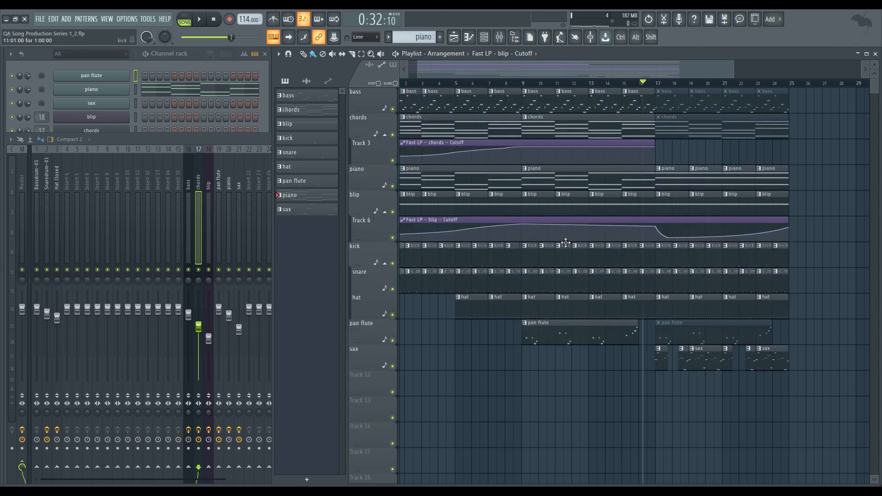
key(space)
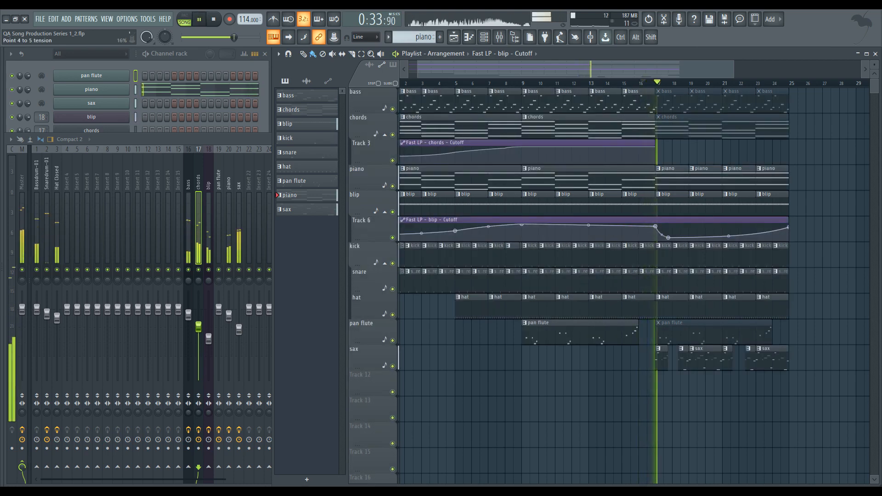
key(space)
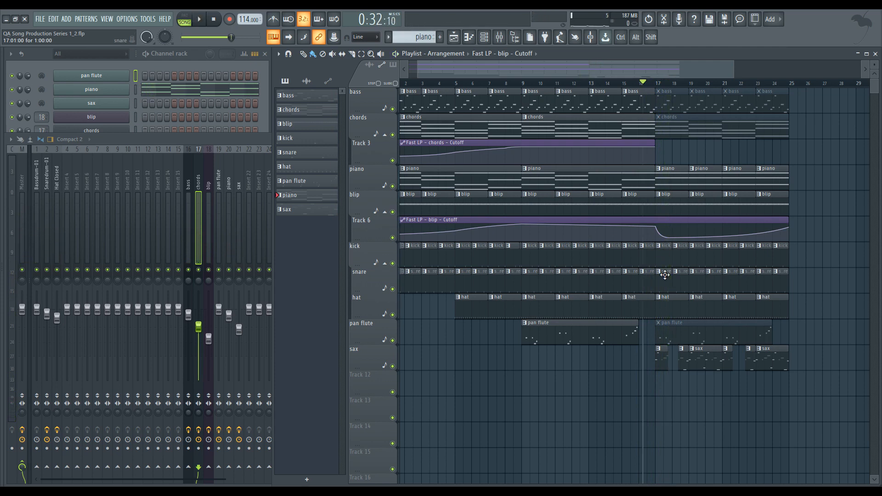
Step: Find the Hyper HollywoodHills Cymbal in the Drums (ModeAudio) pack's Cymbals folder and place it on Track 12
mouse_move(2, 278)
click(14, 63)
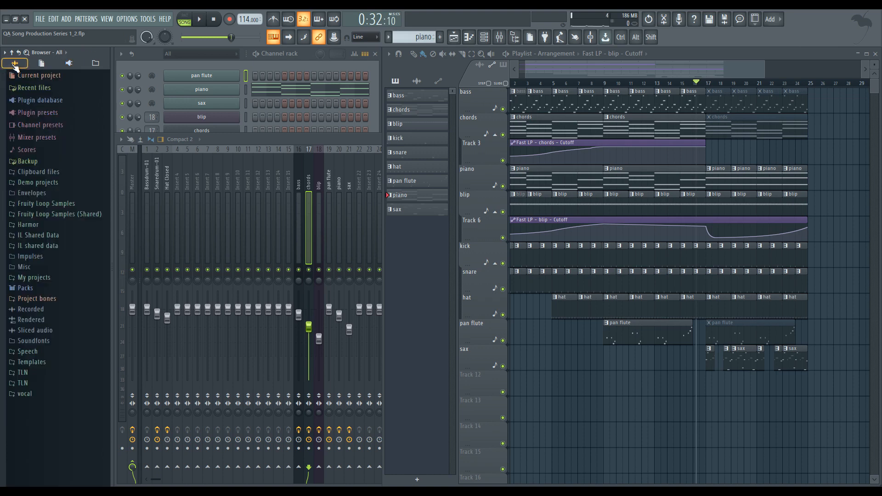
click(61, 289)
click(79, 312)
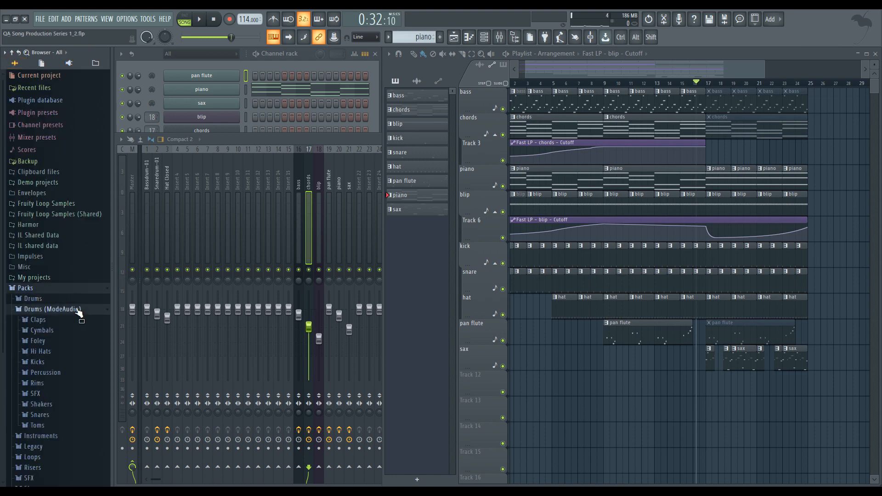
click(73, 333)
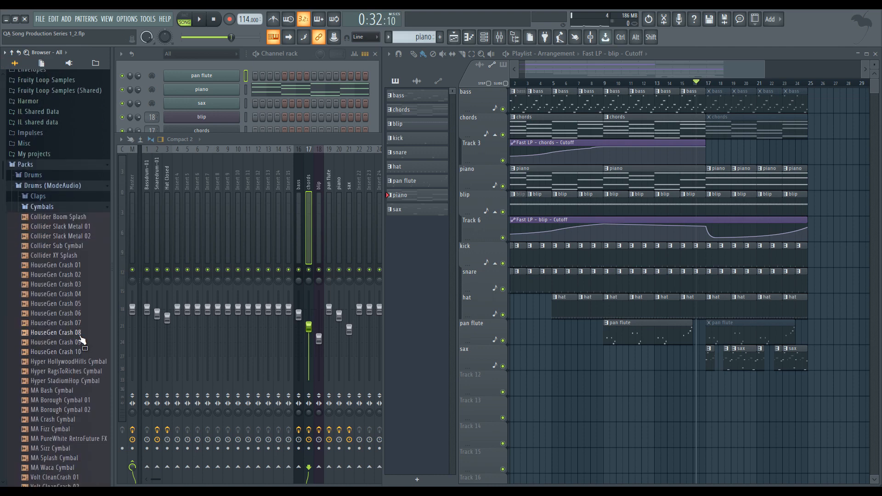
click(75, 333)
drag(78, 362, 533, 384)
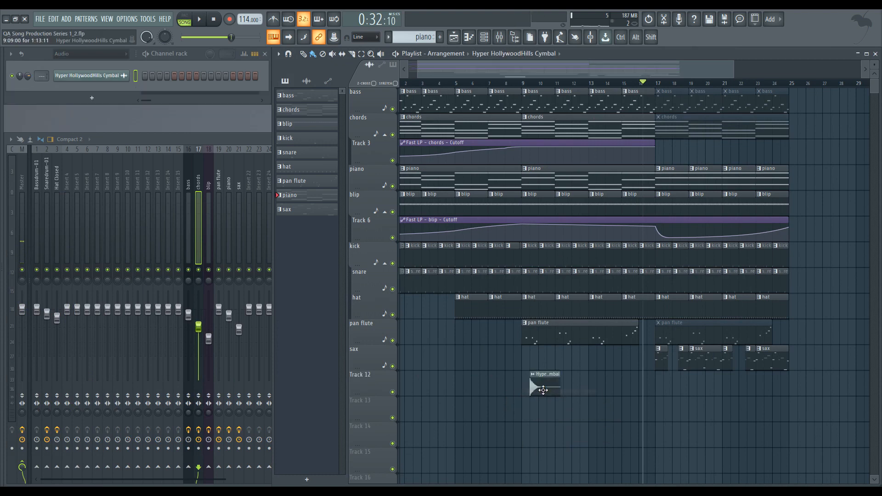
Step: Reverse the Hyper HollywoodHills Cymbal sample and move its clip on Track 12 so the swell ends at bar 17
double_click(544, 386)
click(229, 284)
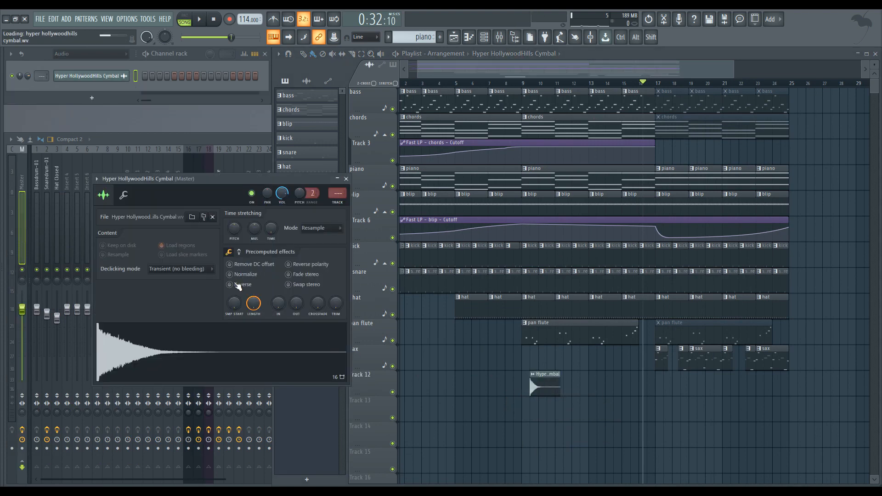
drag(536, 394, 637, 396)
ctrl+scroll(636, 394, up, 6)
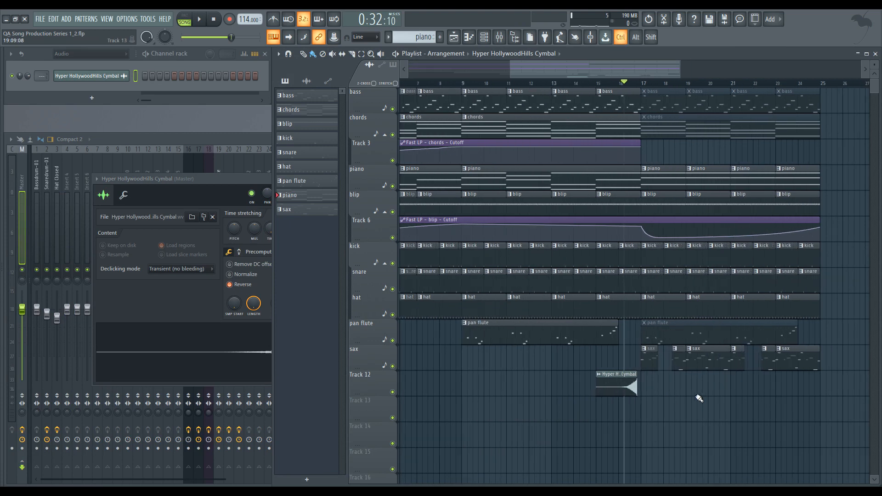
drag(544, 387, 572, 388)
right_click(572, 391)
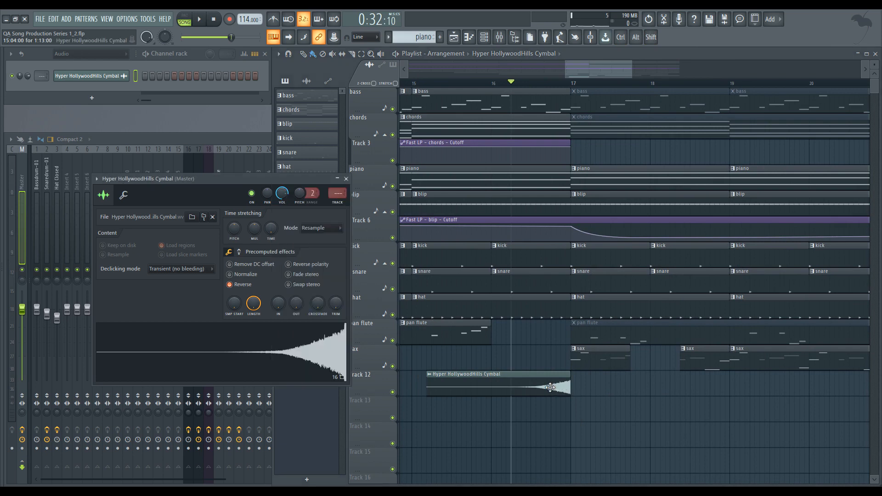
Step: Set the cymbal's declicking mode to Generic (bleeding), inspect the clip's end at bar 17 and play the transition
click(197, 269)
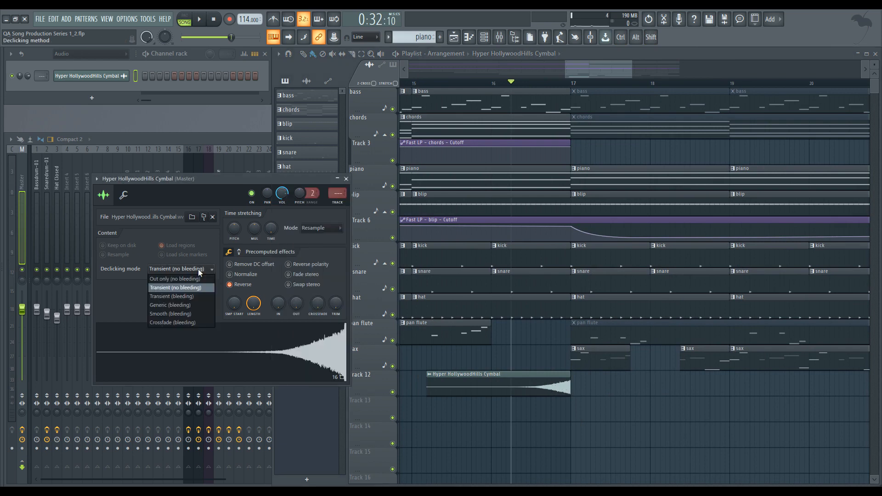
click(194, 304)
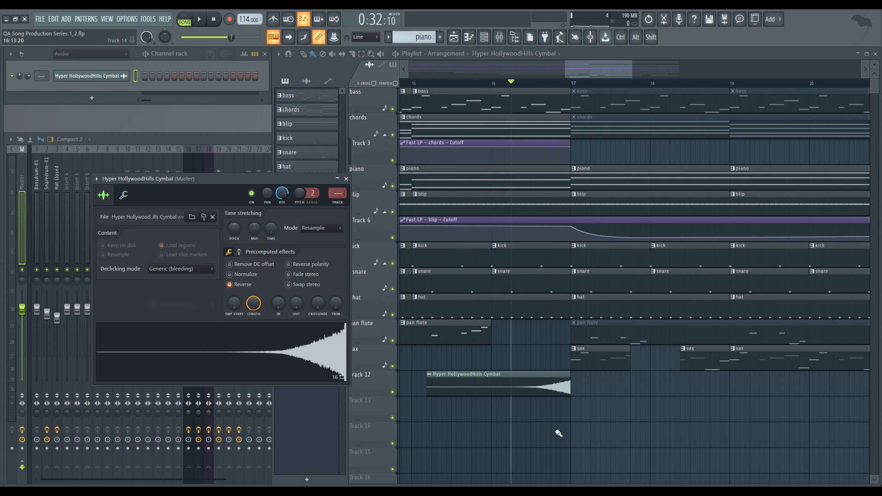
scroll(575, 414, up, 4)
scroll(628, 398, up, 1)
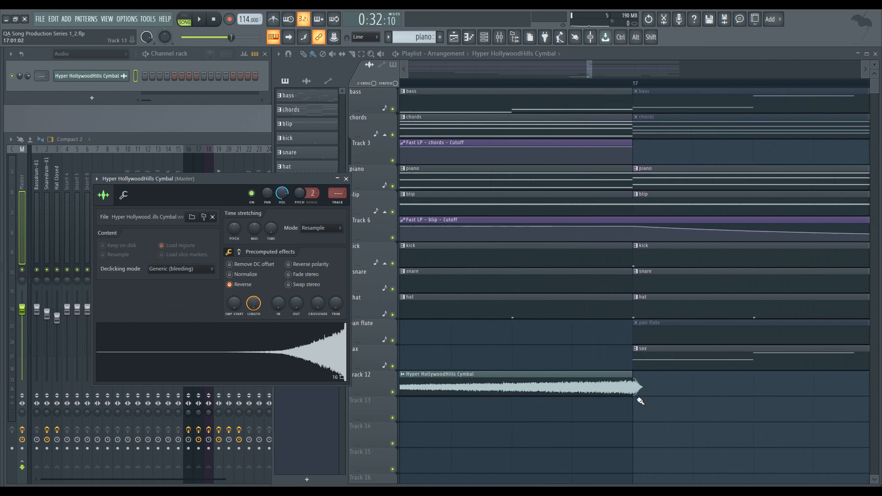
scroll(640, 401, down, 5)
key(space)
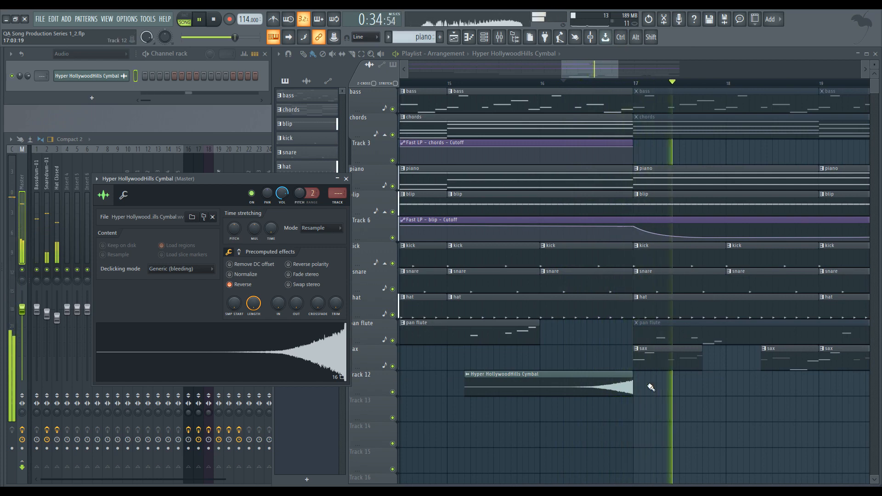
key(space)
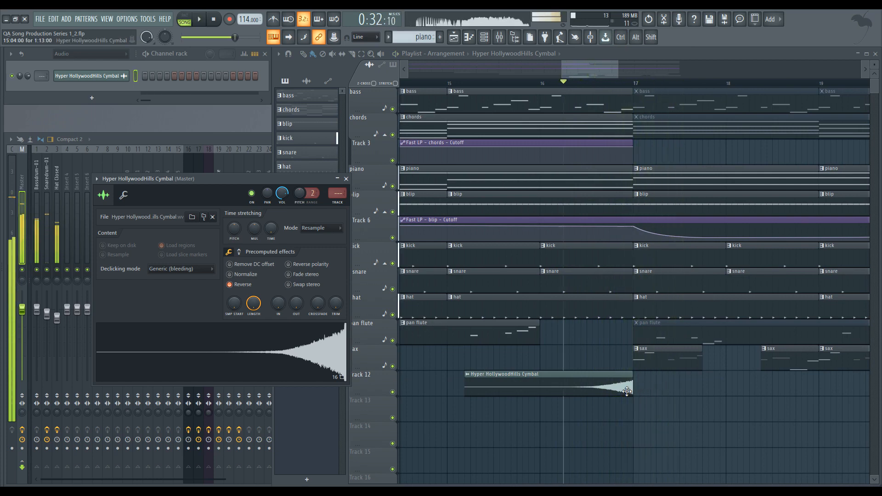
Step: Route the cymbal channel to mixer insert 43 and add a separator beside that mixer track
click(500, 37)
right_click(460, 193)
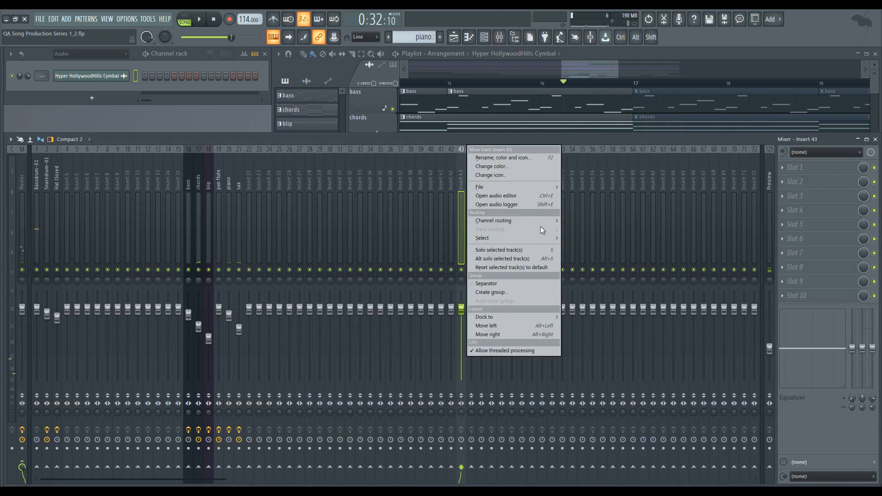
mouse_move(542, 221)
click(590, 222)
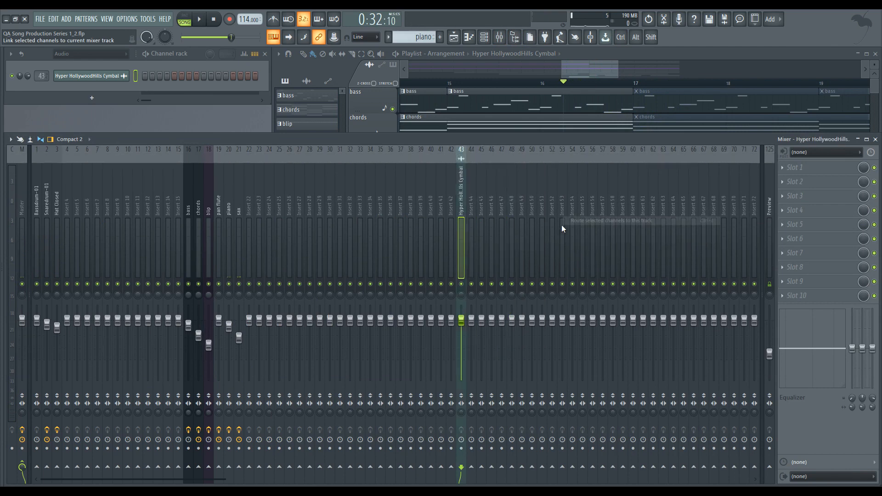
right_click(466, 174)
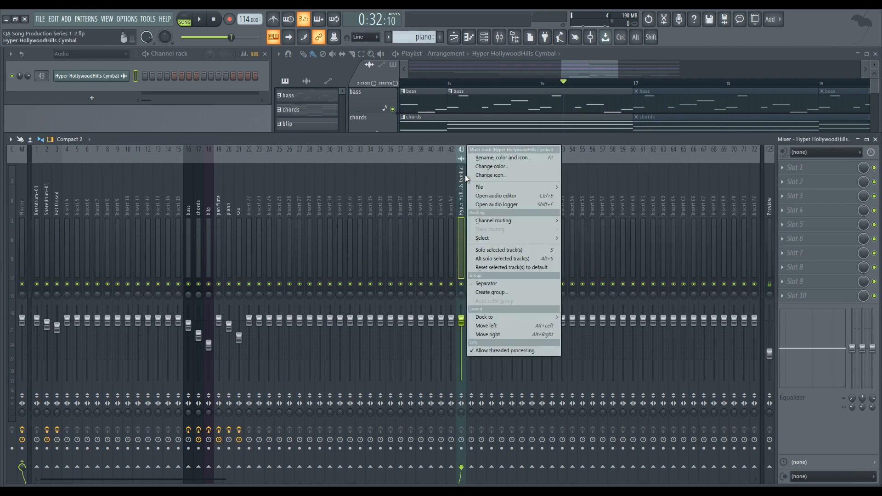
click(497, 282)
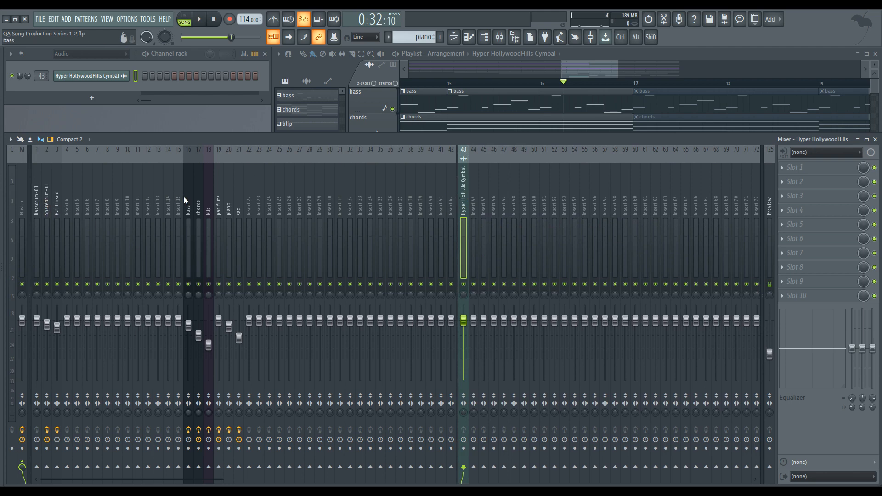
click(198, 198)
click(219, 197)
click(466, 206)
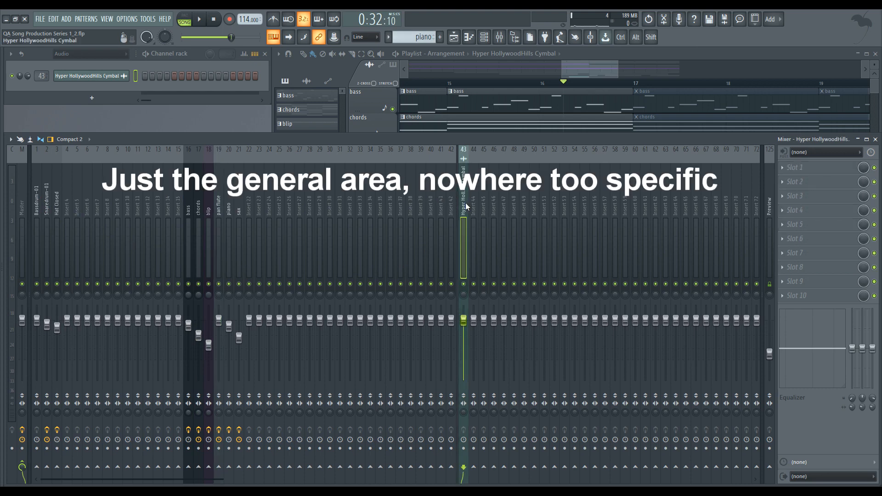
Step: Play the bars leading into bar 17 to listen to the reversed cymbal in the full mix
click(592, 74)
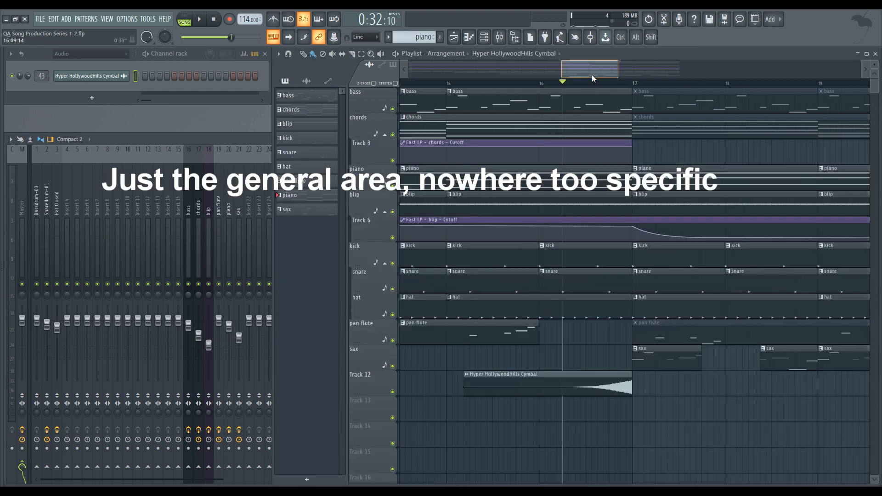
key(space)
scroll(592, 229, down, 2)
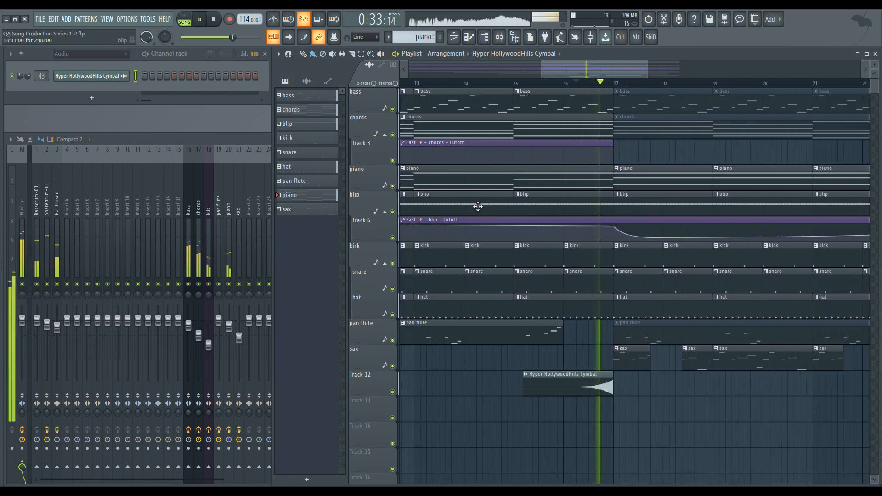
click(246, 136)
key(space)
click(624, 77)
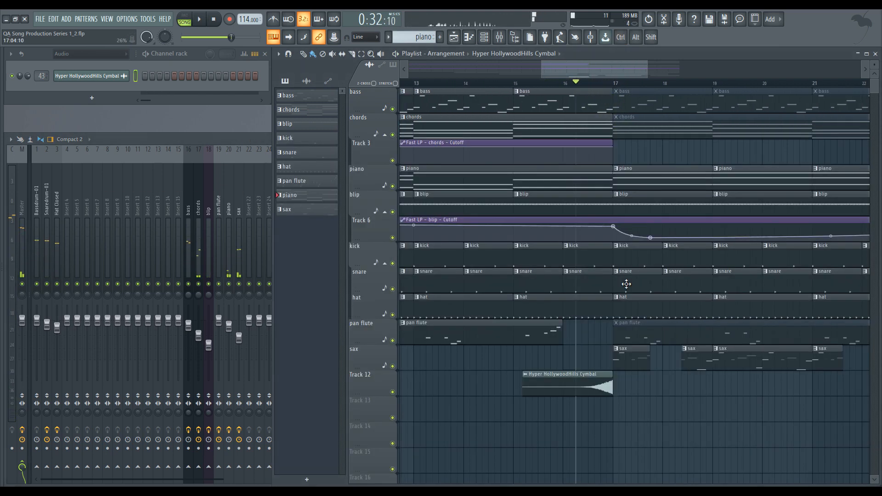
Step: Shorten the reversed cymbal clip to 1:06:00, starting at 15:11:00 and ending at bar 17, and play the transition
double_click(606, 384)
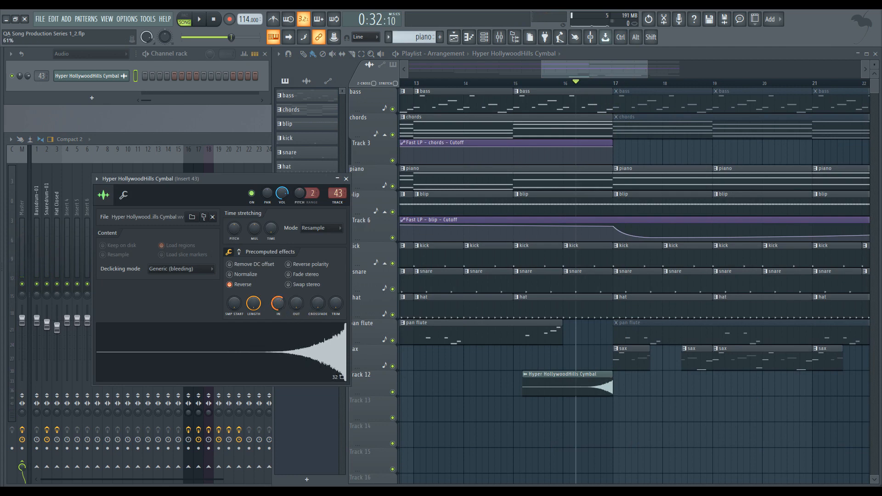
scroll(567, 408, up, 2)
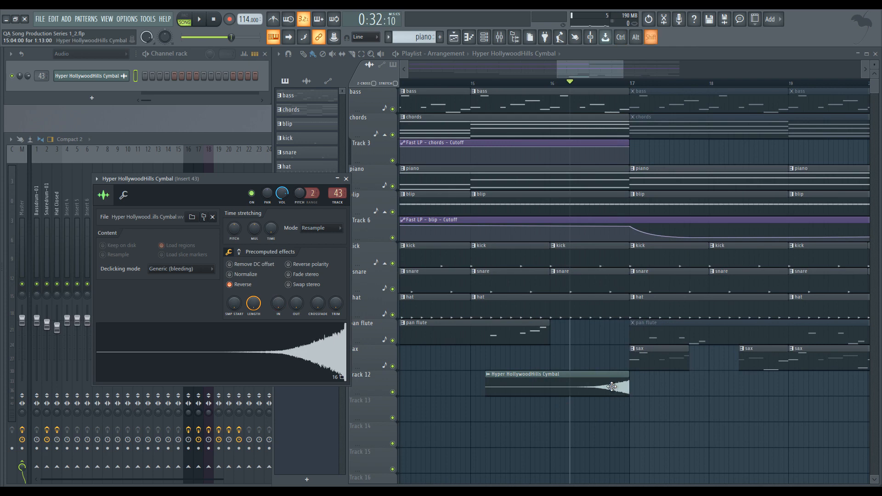
drag(543, 403, 525, 391)
right_click(512, 391)
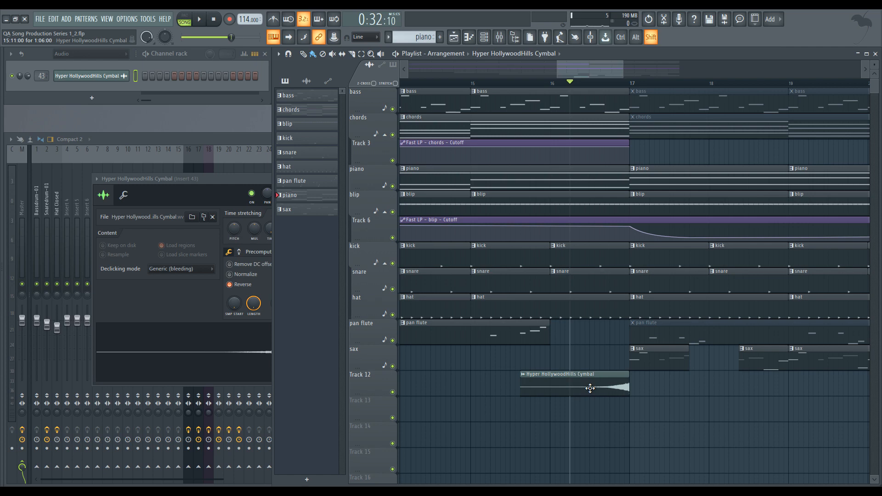
key(space)
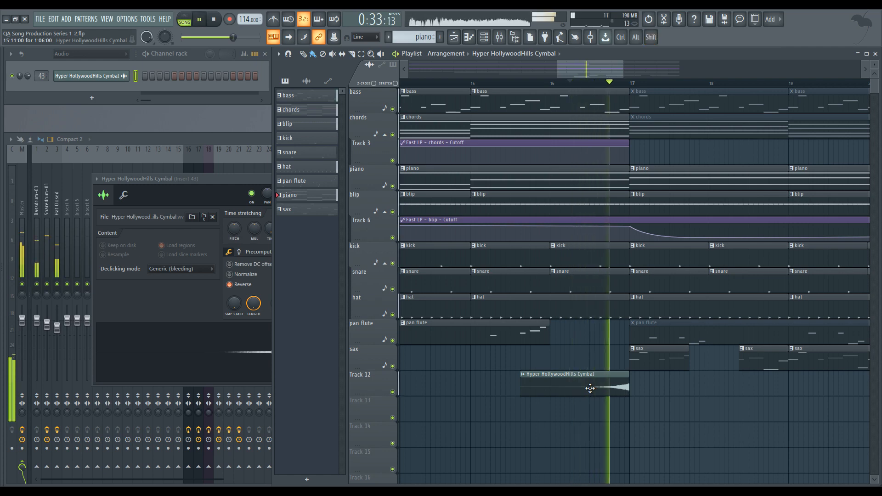
key(space)
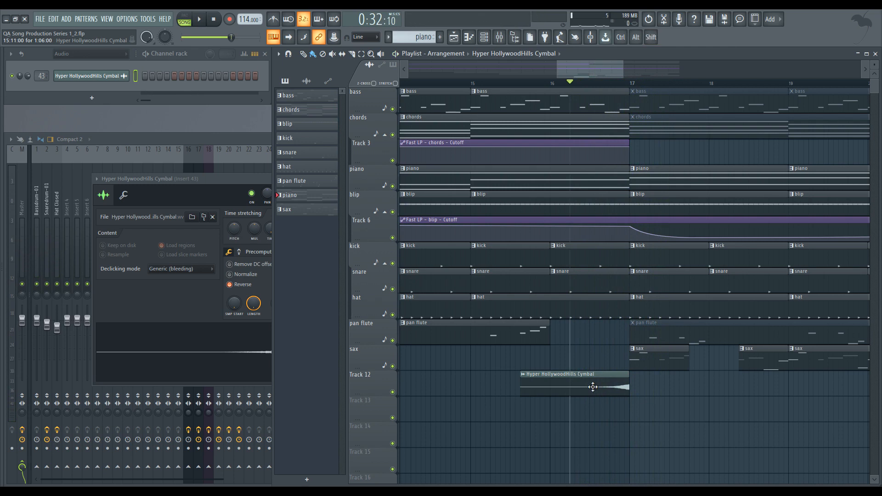
Step: Add Fruity Reeverb 2 to effect slot 4 of the cymbal's mixer track
double_click(241, 136)
click(793, 211)
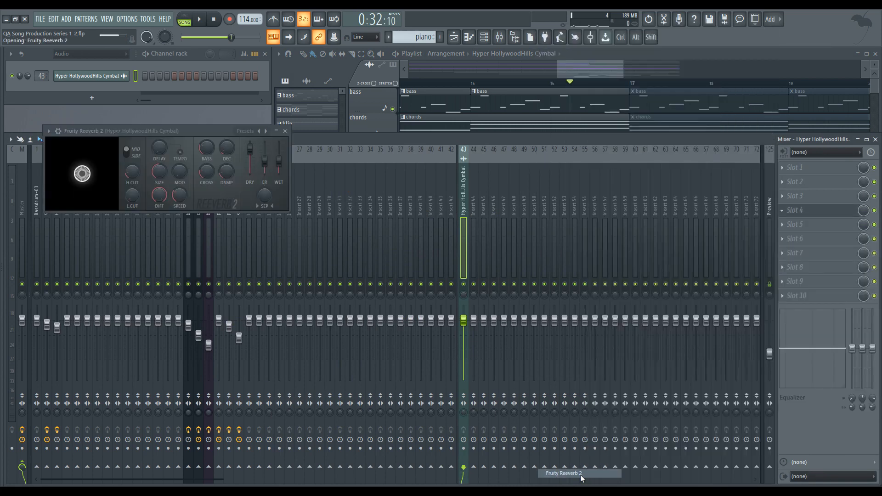
click(563, 473)
Step: Play the transition with the reverb on the cymbal, clearing the effect window away and soloing the cymbal's mixer track
key(space)
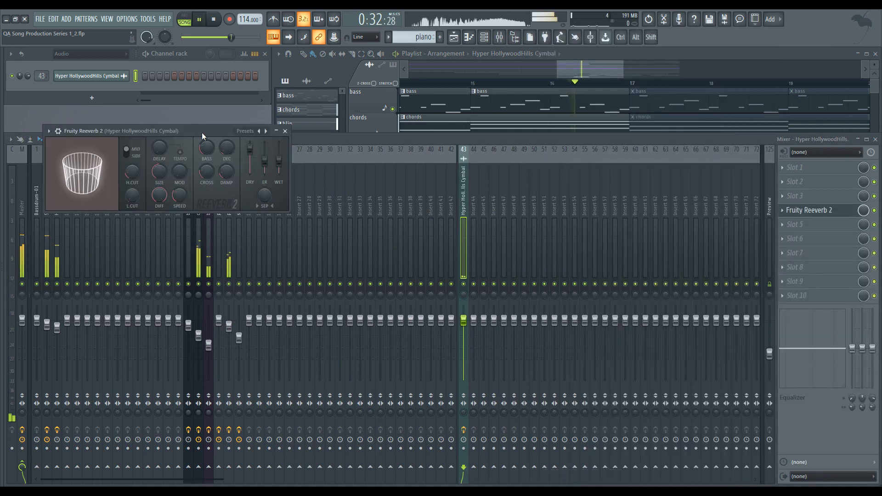
drag(202, 132, 325, 133)
click(408, 132)
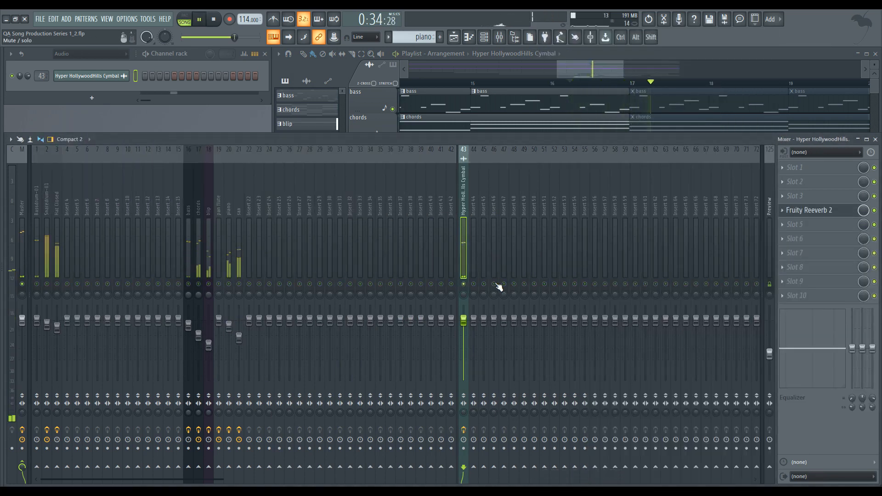
key(space)
Step: Raise the wet level and adjust the room size in the cymbal's Fruity Reeverb 2, and play the soloed cymbal
click(809, 210)
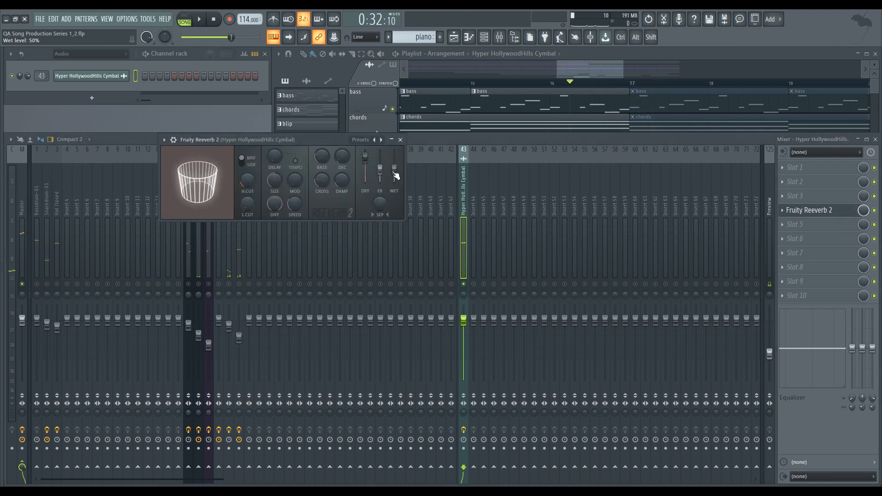
drag(394, 172, 395, 165)
drag(274, 179, 248, 171)
key(space)
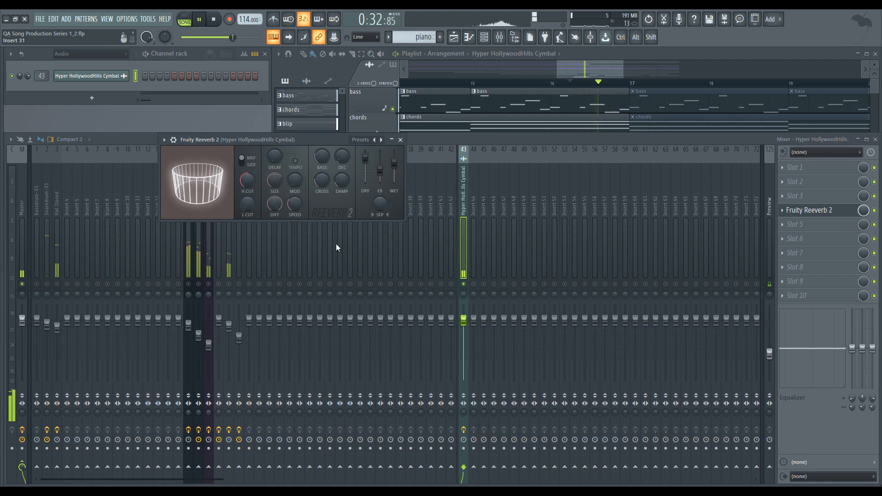
key(space)
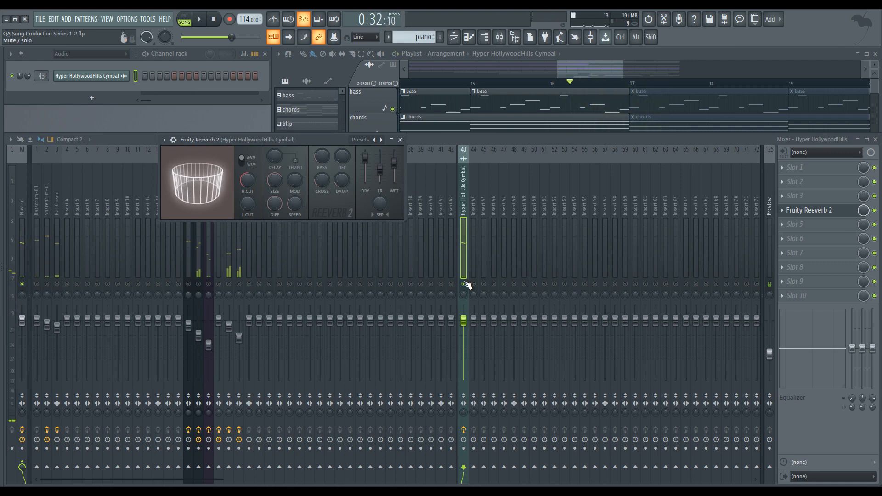
Step: Unsolo the cymbal and play the transition into bar 17 in the full mix, leaving the song position at bar 13
right_click(465, 283)
click(597, 66)
scroll(642, 258, down, 3)
key(space)
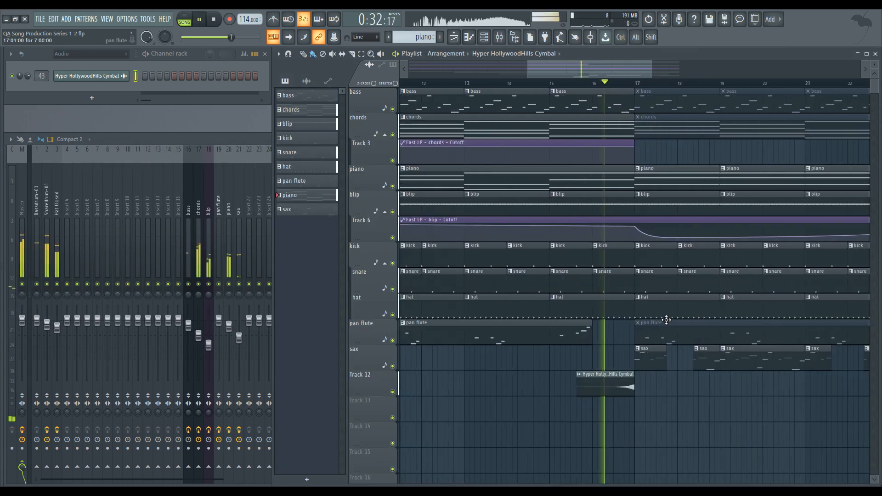
scroll(653, 340, down, 3)
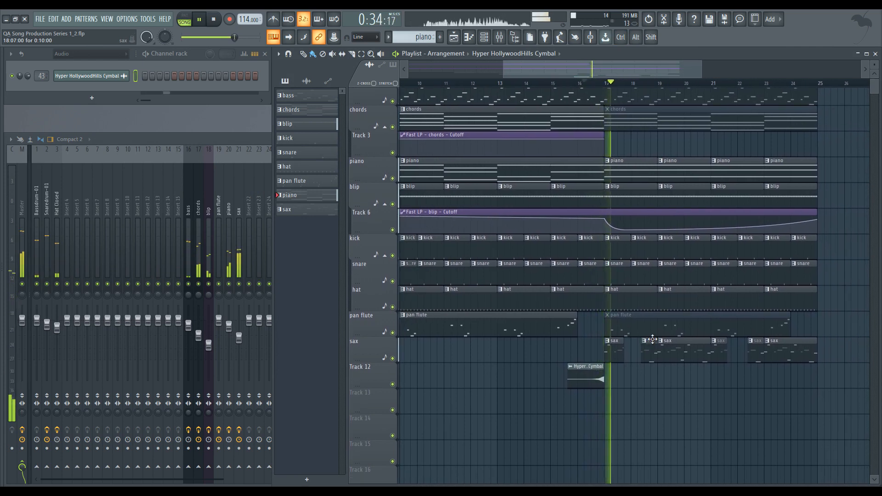
scroll(652, 340, down, 3)
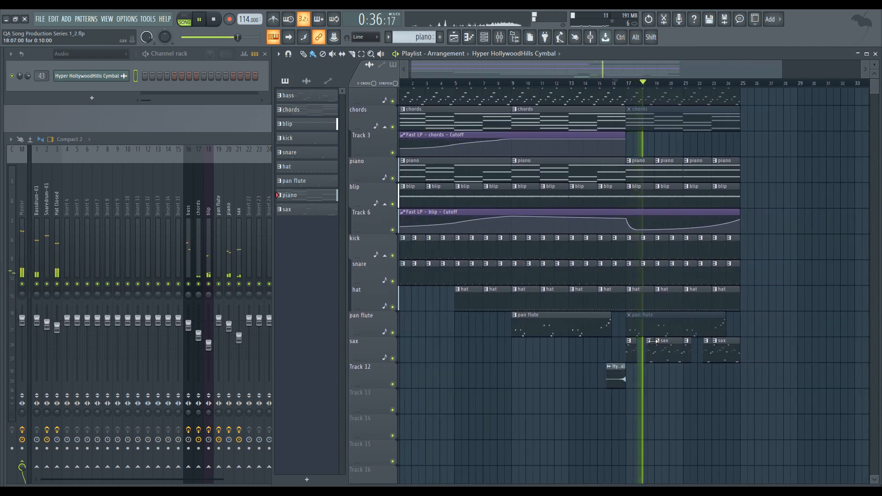
key(space)
scroll(602, 330, down, 2)
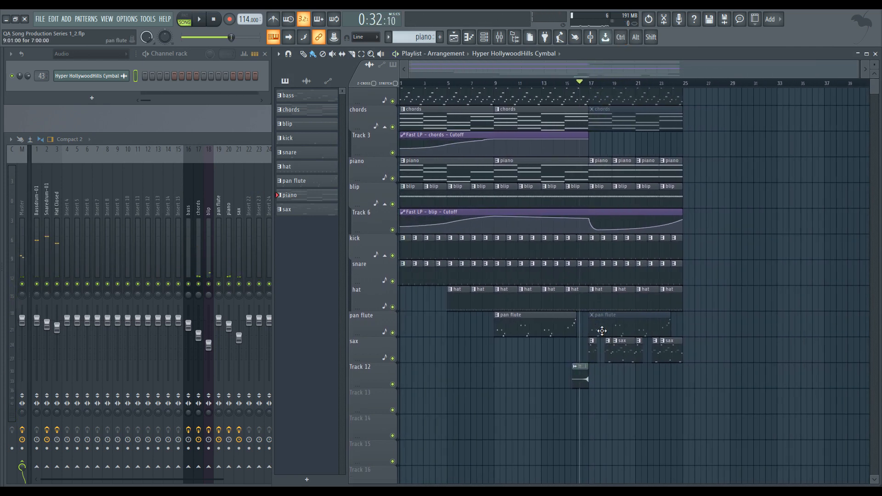
click(543, 85)
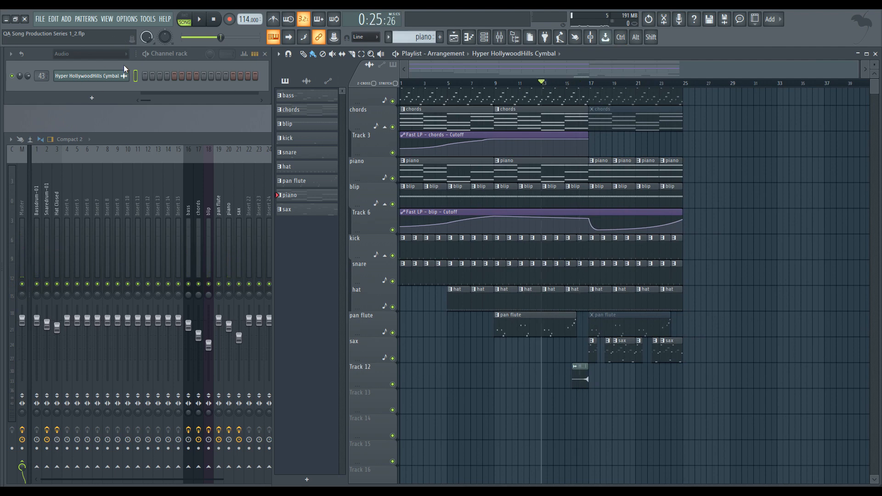
Step: Show all channels, insert a 3x Osc channel, and create a new pattern named rise
click(93, 59)
click(90, 62)
right_click(89, 77)
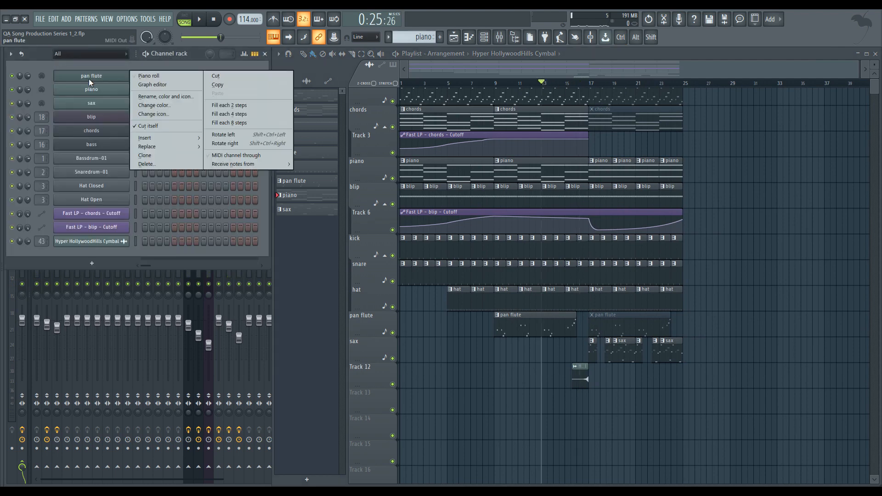
mouse_move(156, 139)
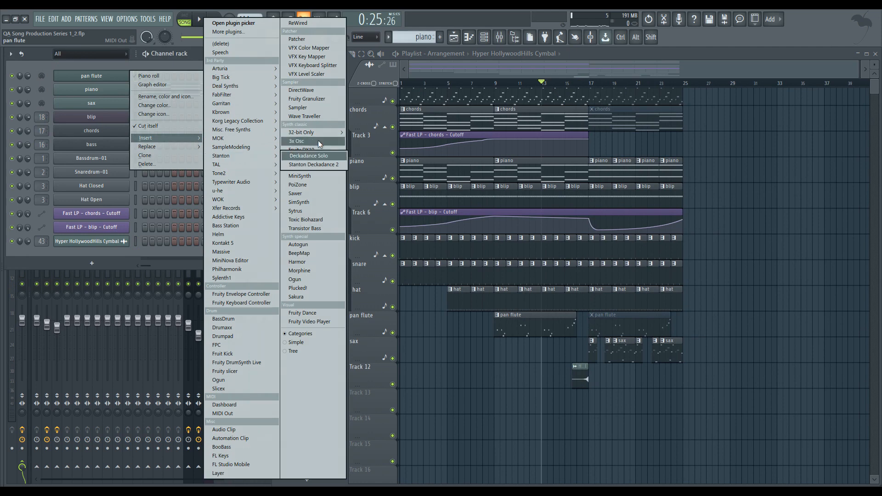
click(318, 140)
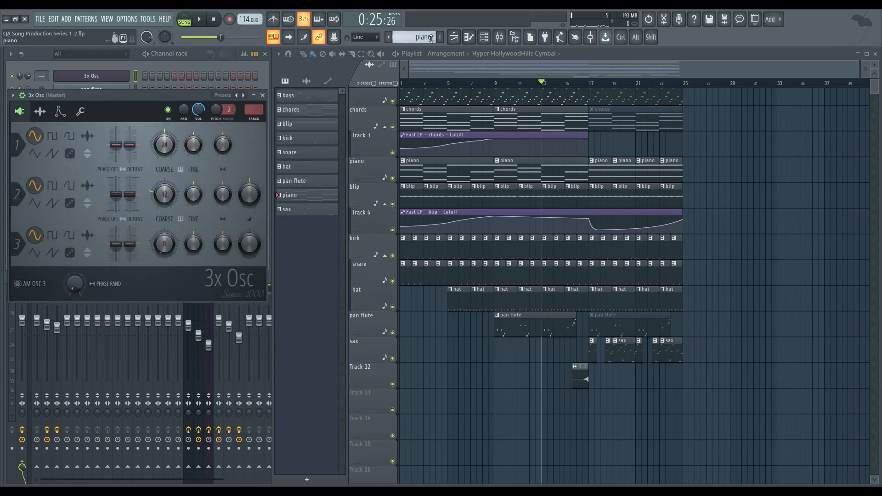
click(437, 38)
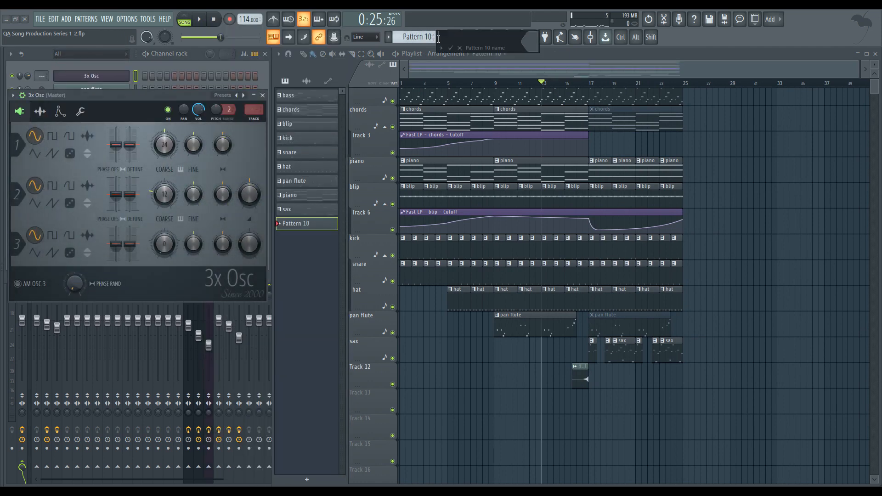
key(Return)
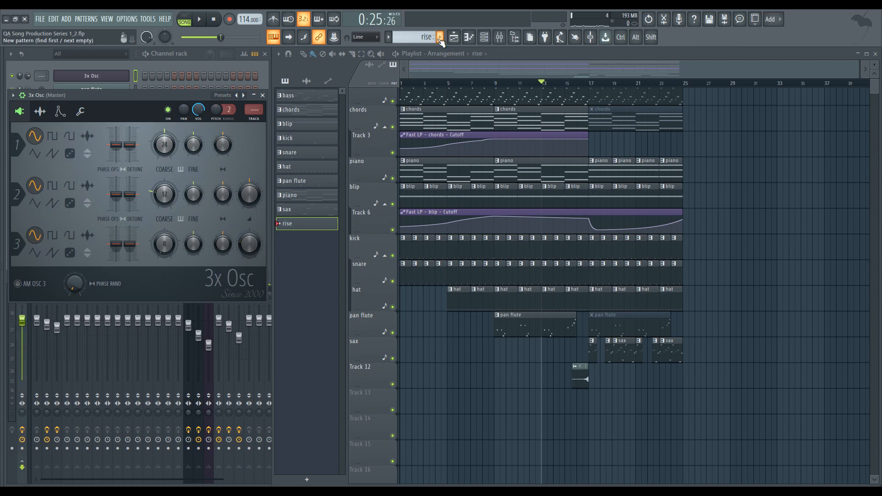
Step: Set the 3x Osc oscillators to saw, square and rounded saw, and raise oscillator 3's coarse pitch to match oscillator 1
click(53, 153)
click(53, 186)
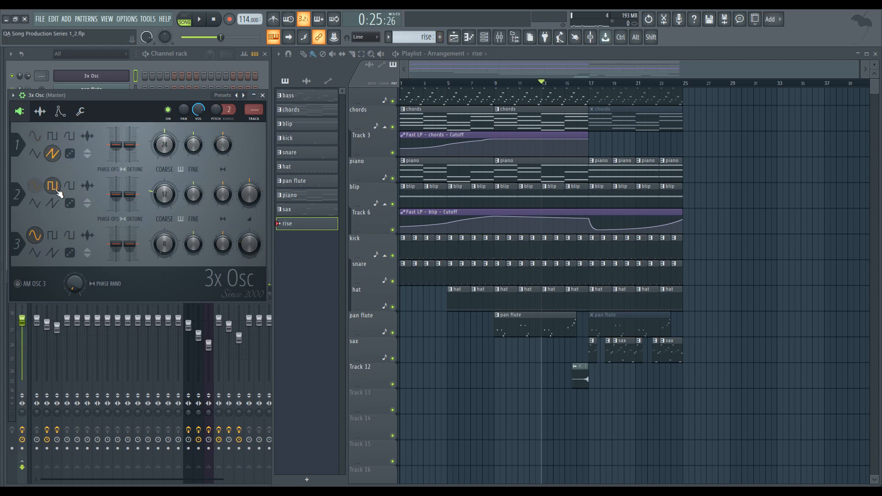
click(69, 236)
alt+click(175, 250)
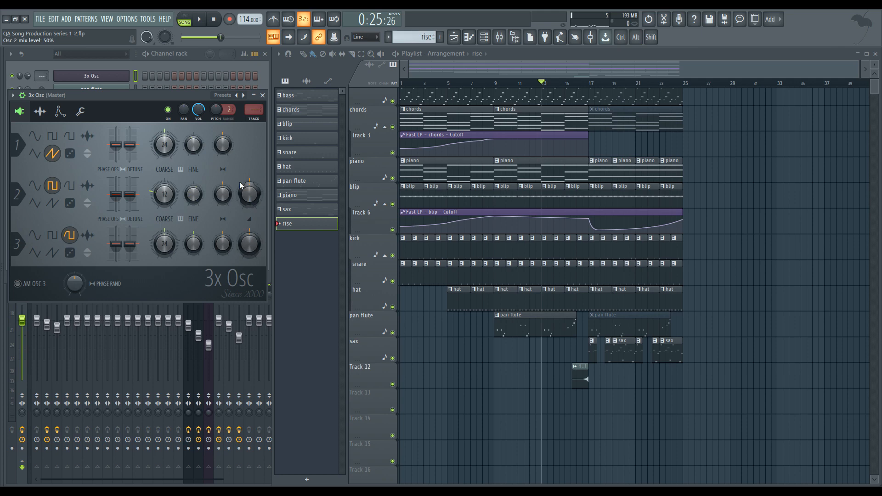
key(c)
Step: Open the 3x Osc piano roll and play the song from bar 13 while trying notes to find the matching pitch
right_click(109, 76)
click(184, 76)
scroll(482, 280, down, 8)
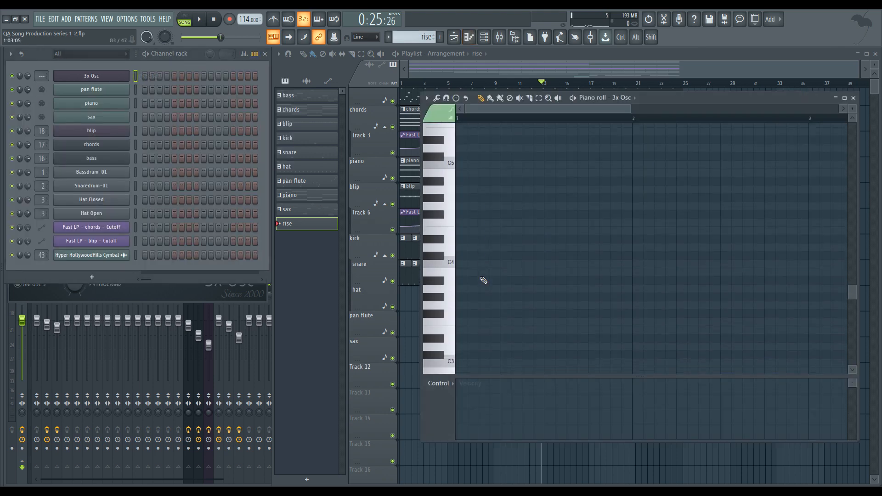
scroll(490, 276, down, 2)
scroll(510, 263, down, 3)
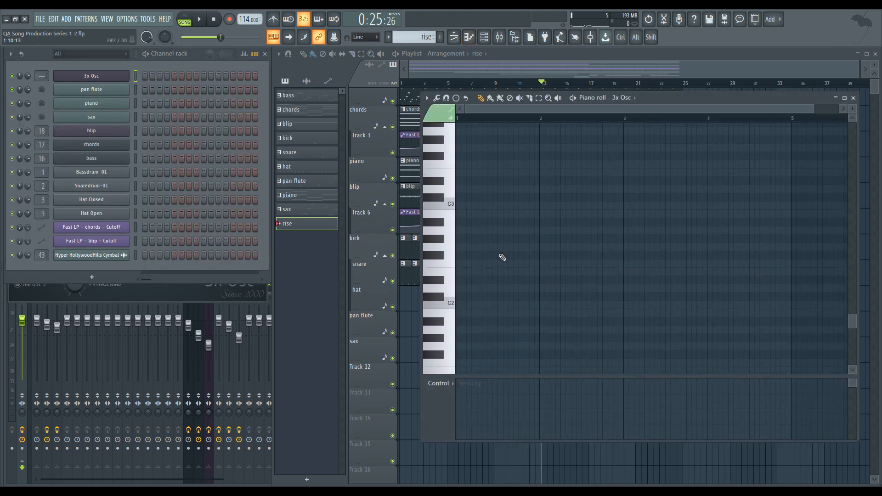
key(space)
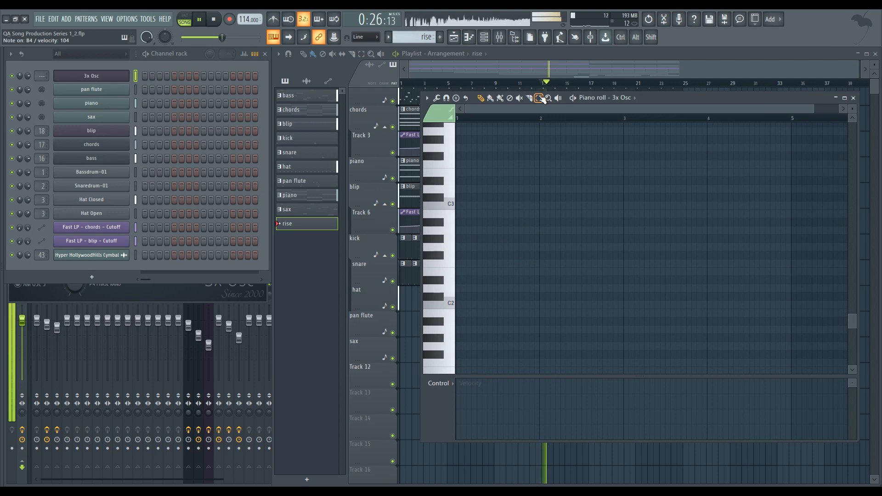
key(space)
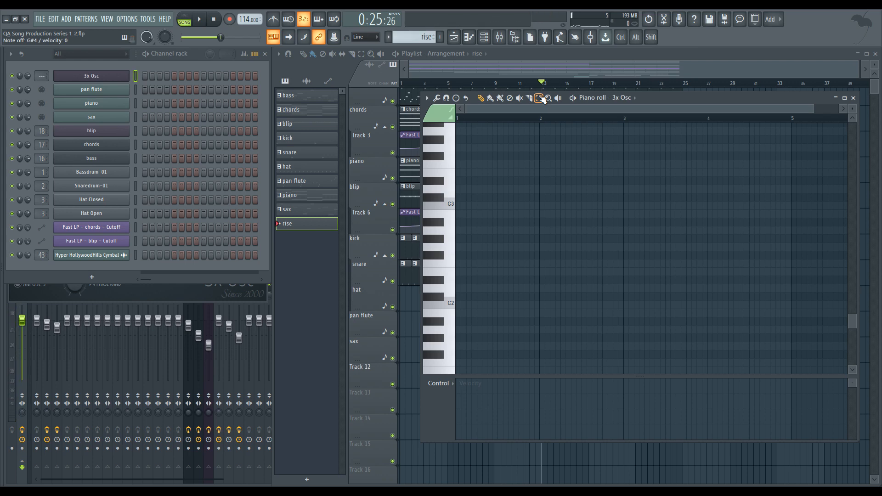
Step: Draw a G#0 note four bars long, starting at bar 1 of the rise pattern
scroll(503, 317, down, 4)
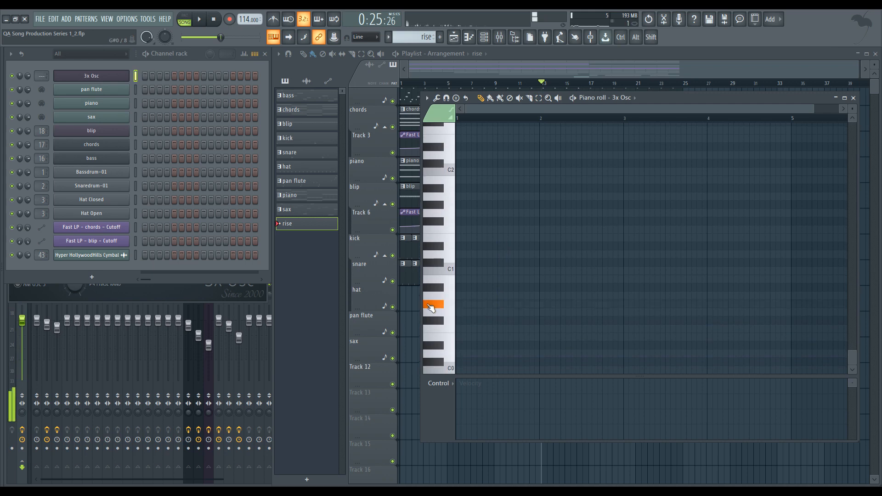
click(461, 304)
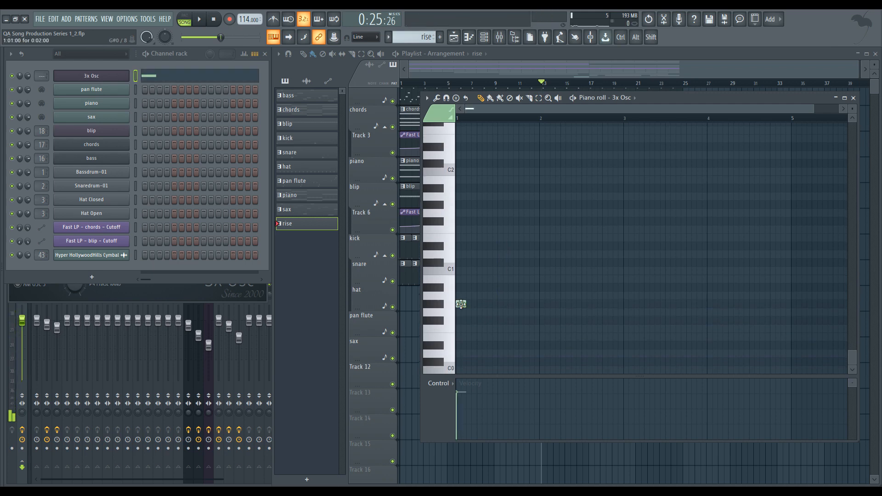
mouse_move(462, 304)
mouse_down()
mouse_move(808, 305)
mouse_move(788, 311)
mouse_up()
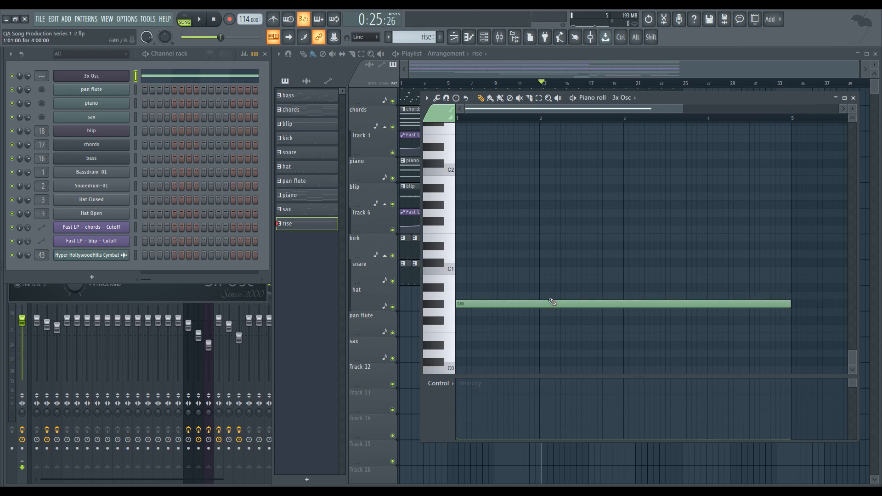
Step: Audition higher G# keys and place a copy of the four-bar note at G#6, starting at bar 1
scroll(504, 211, up, 15)
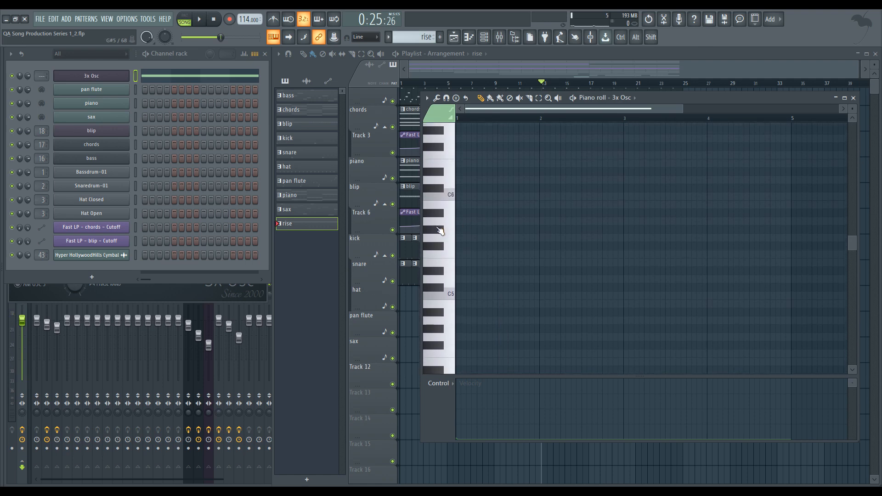
click(440, 231)
scroll(478, 211, up, 3)
click(443, 207)
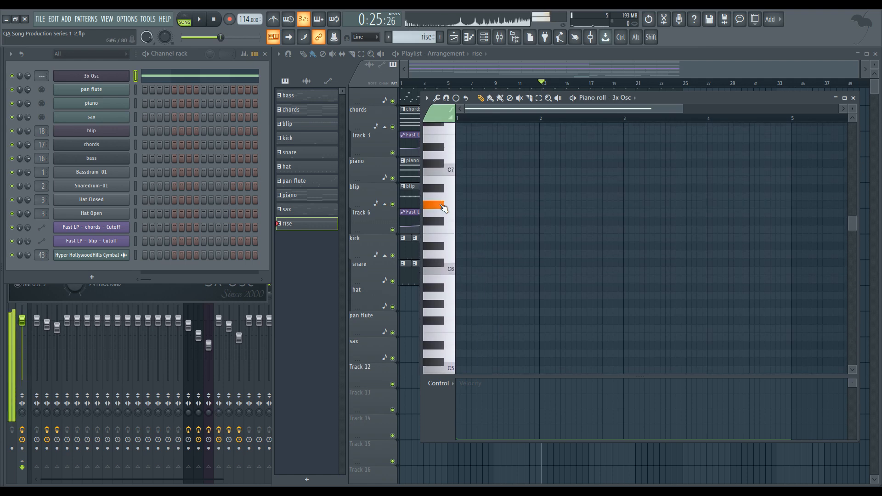
mouse_move(486, 198)
mouse_down()
mouse_move(458, 197)
mouse_move(459, 205)
mouse_up()
drag(527, 196, 528, 208)
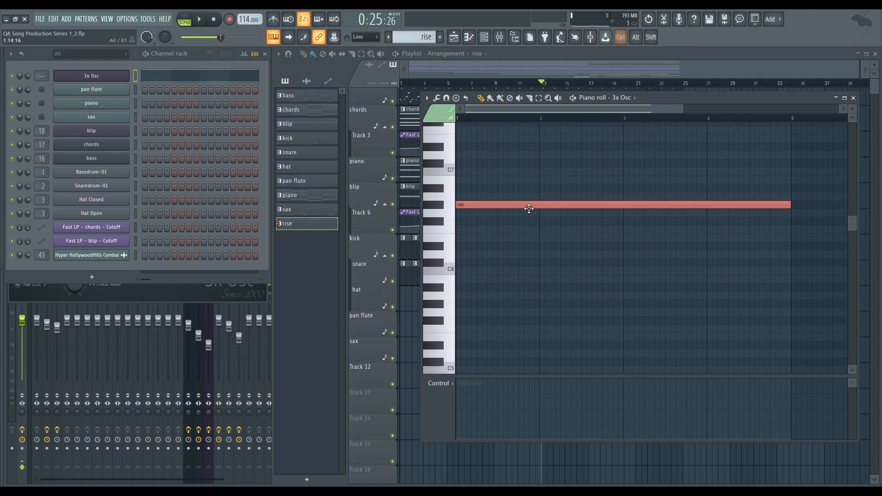
Step: Turn the G#6 note into a slide note and play the rise pattern on its own in pattern mode
double_click(490, 208)
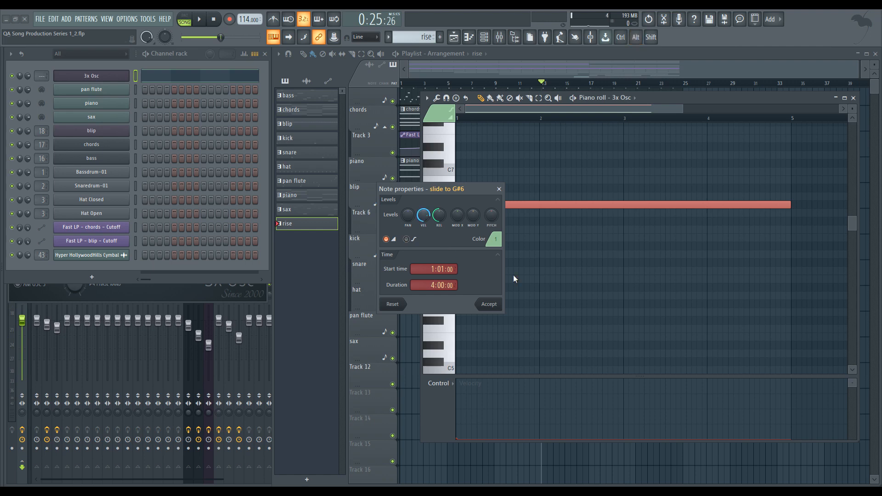
click(499, 305)
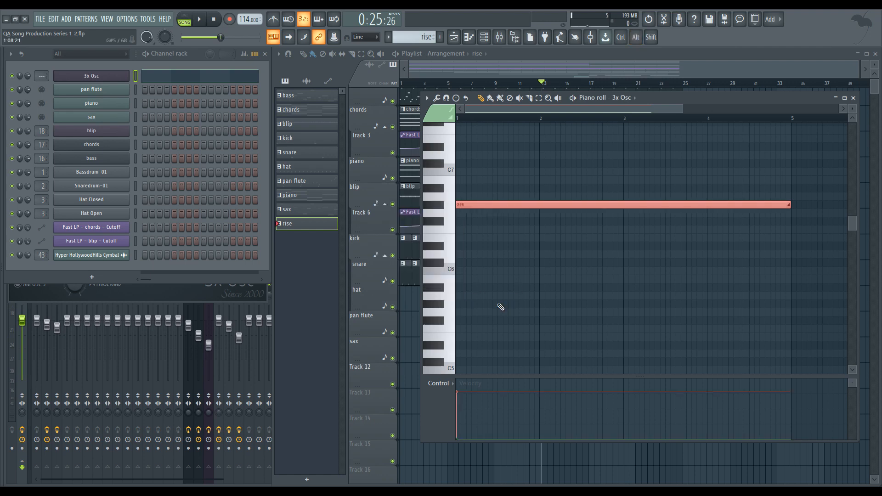
click(513, 235)
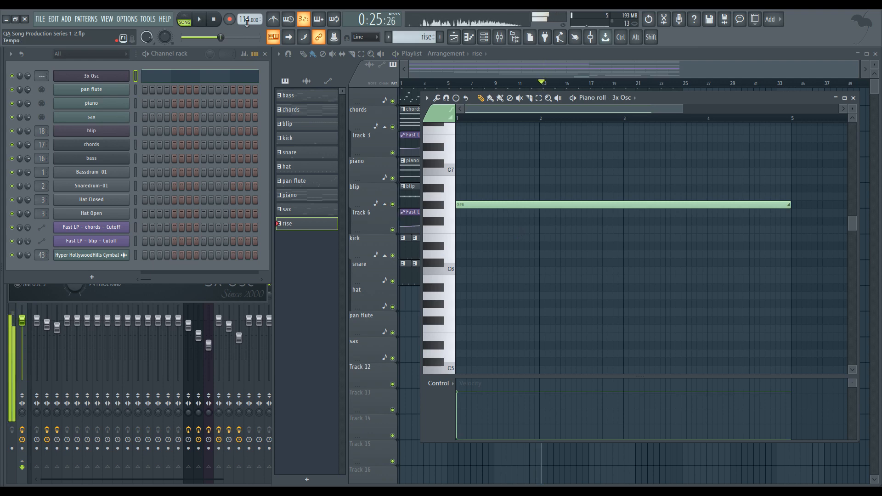
key(l)
key(space)
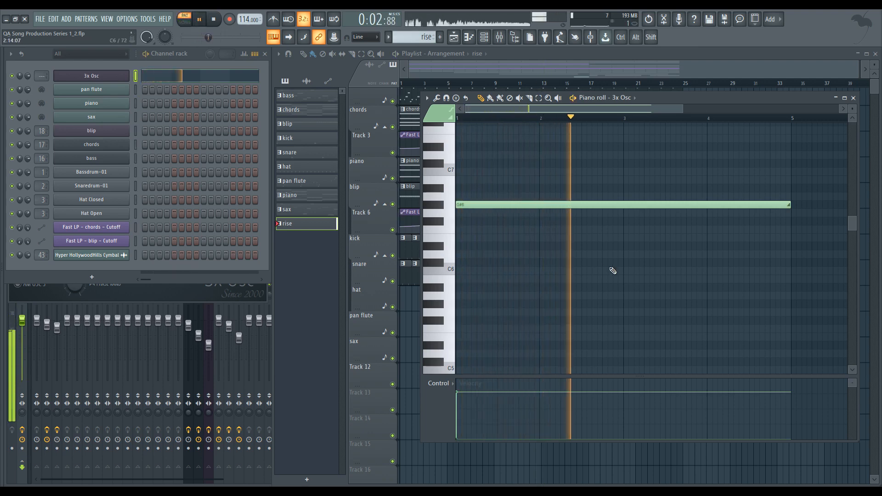
key(space)
Step: Select the slide note and transpose it to a higher octave, leaving the G#0 note in place
drag(609, 275, 588, 191)
key(Delete)
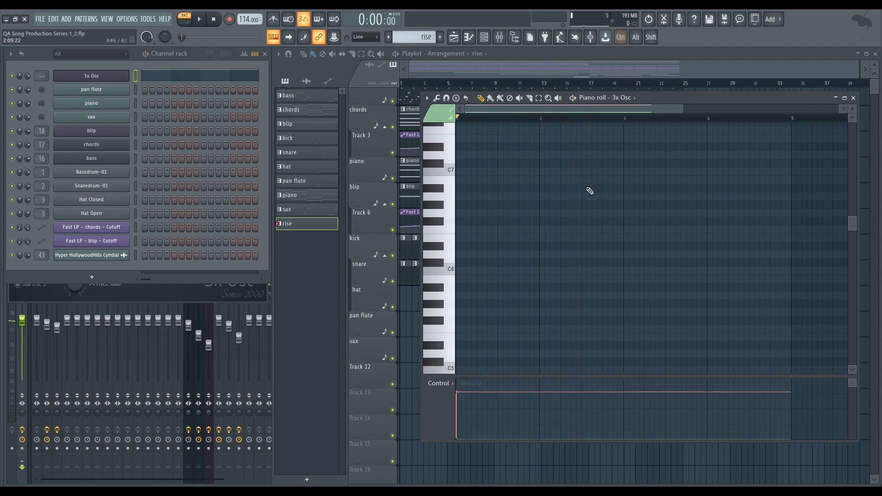
scroll(601, 283, up, 4)
ctrl+click(602, 284)
scroll(602, 284, down, 4)
scroll(602, 284, up, 3)
scroll(602, 284, down, 10)
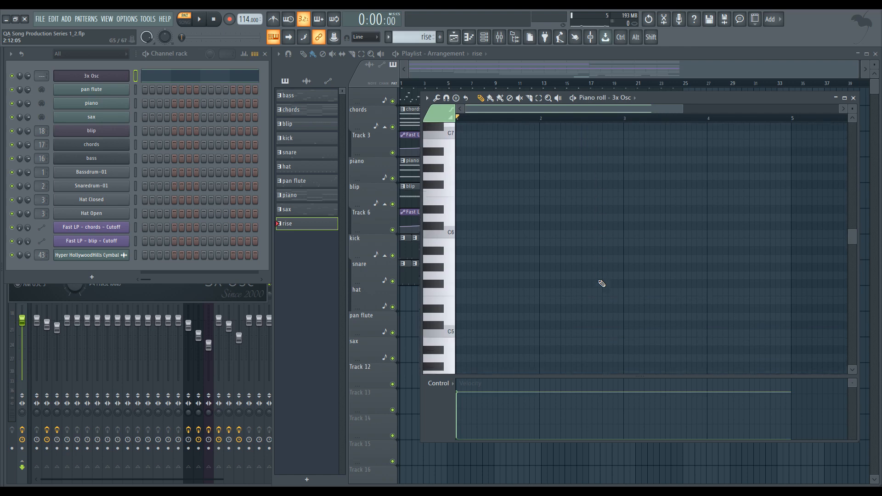
Step: Play the start of the rise pattern and return to the playlist
key(space)
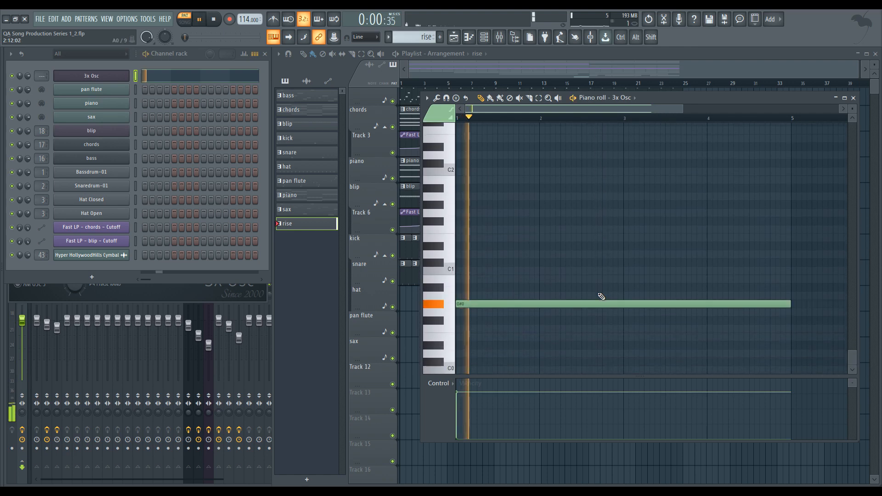
key(space)
click(658, 69)
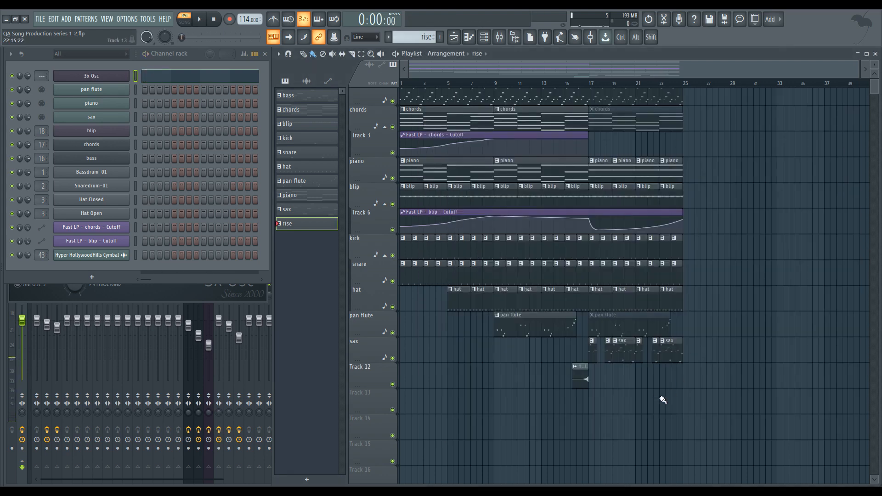
Step: Place the rise pattern on Track 13 from bar 13 to bar 17 and play the arrangement from bar 13
click(555, 407)
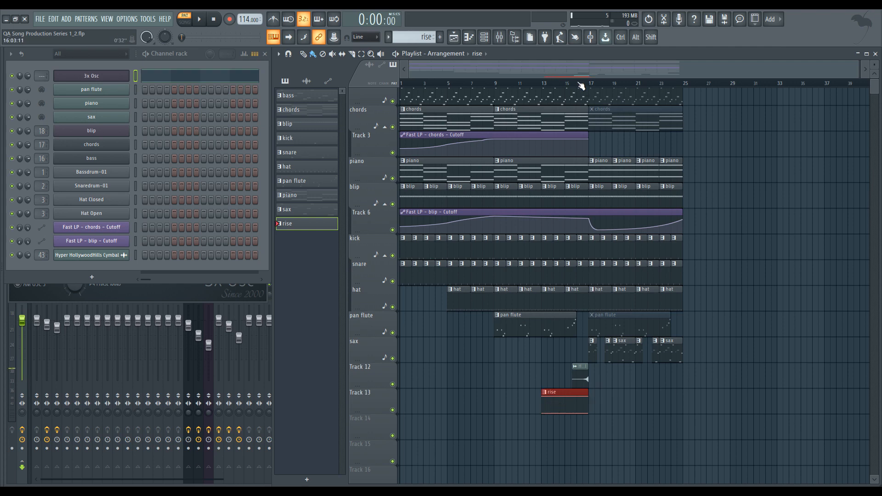
click(542, 87)
key(space)
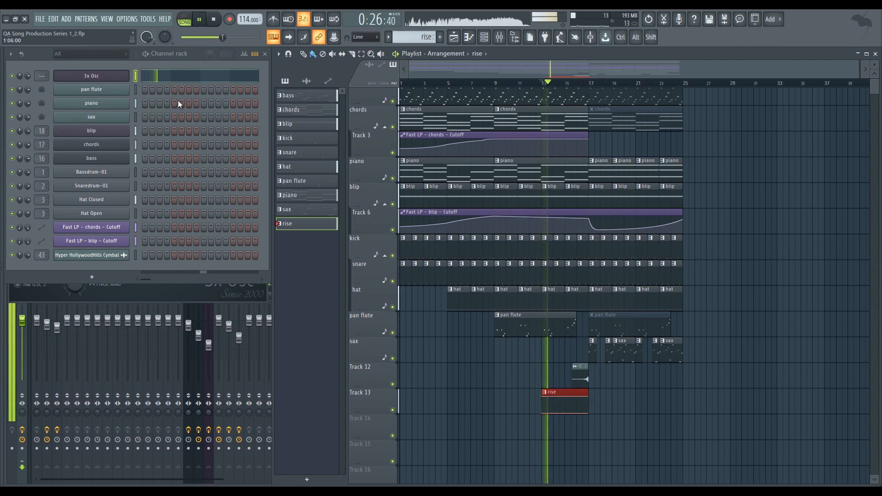
Step: Rename the 3x Osc channel as riser and stop playback
click(107, 75)
key(F2)
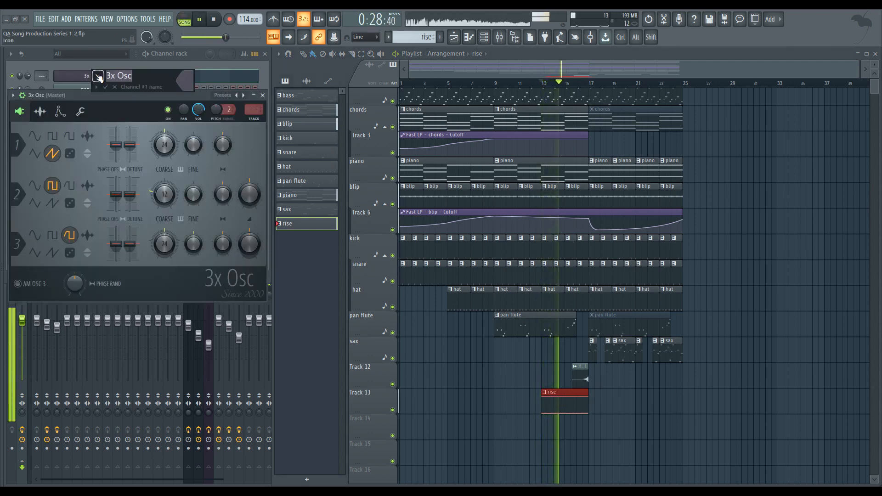
text(riser)
key(Return)
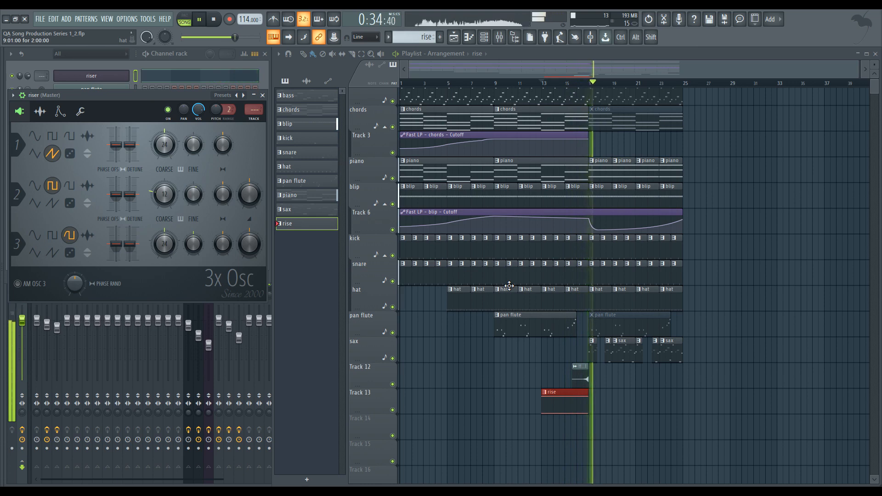
key(space)
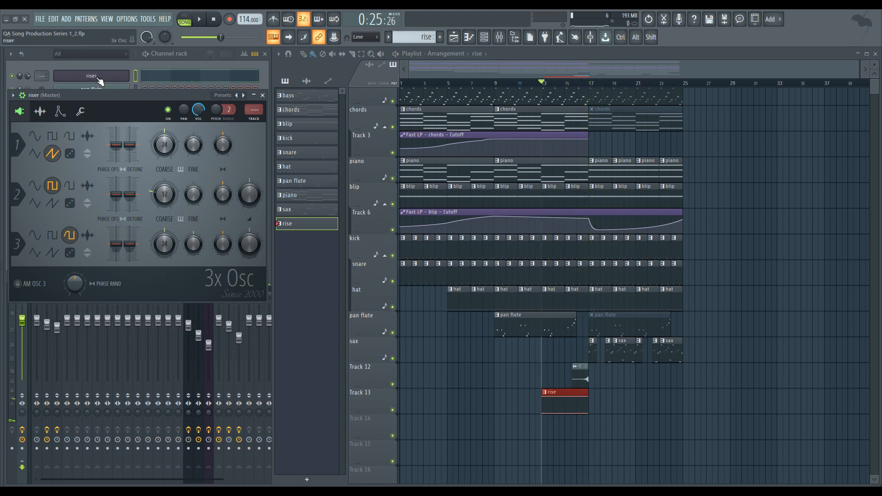
Step: Route the riser channel to mixer track 44
click(508, 41)
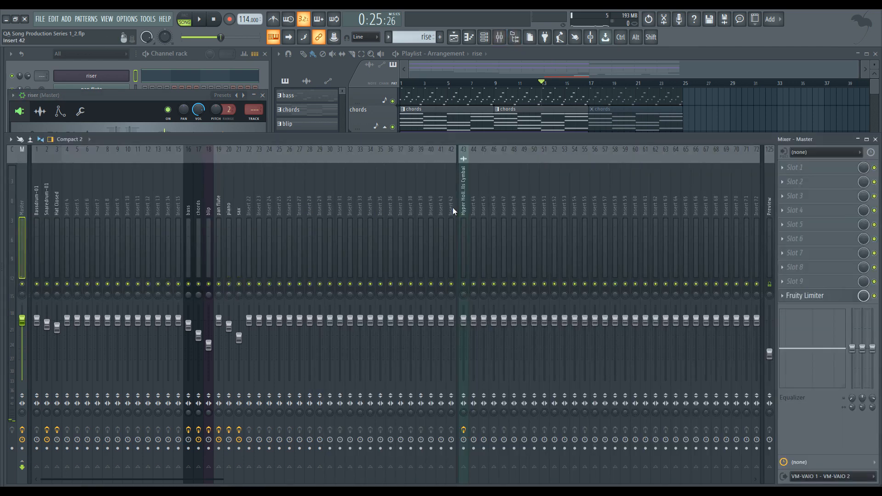
right_click(473, 207)
mouse_move(565, 219)
click(608, 217)
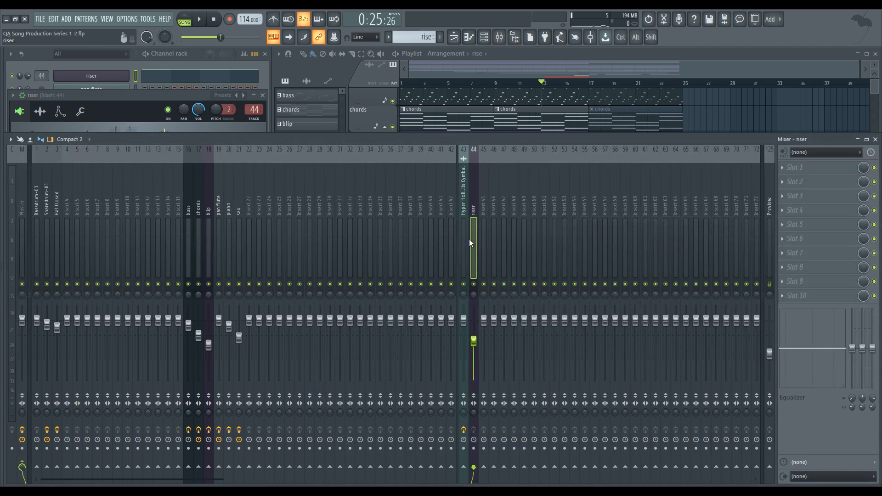
Step: Solo the riser track, add Fruity Parametric EQ 2 in slot 4, and shape it with a raised high pass on band 1 and a band 4 cut
key(space)
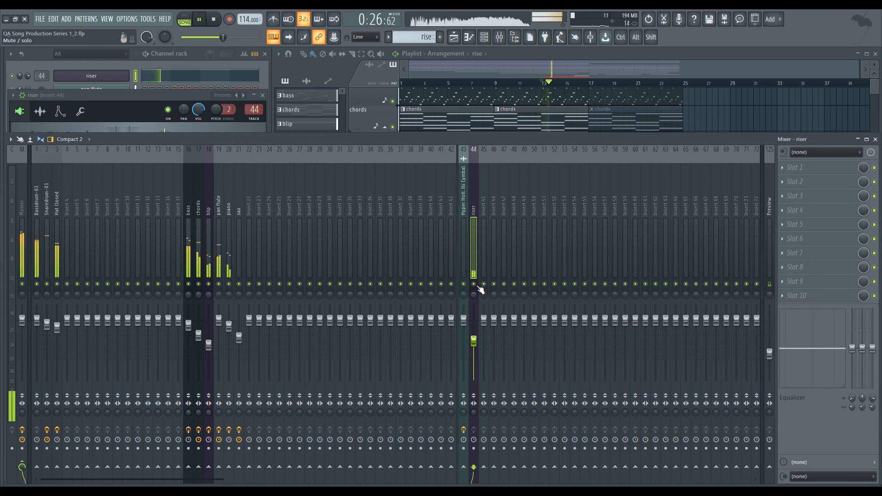
click(853, 240)
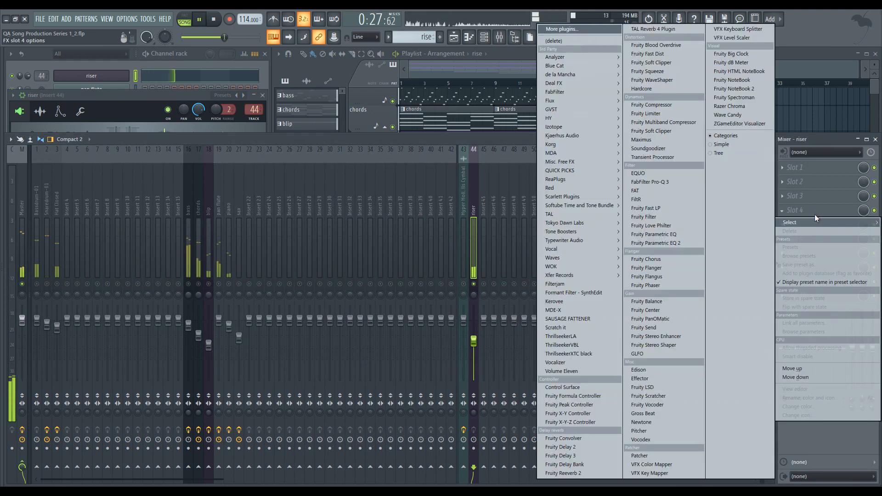
click(685, 245)
right_click(111, 229)
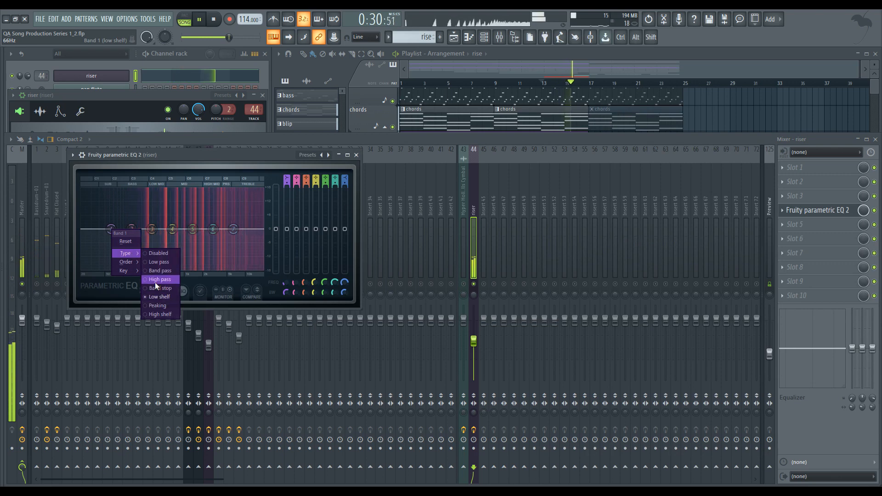
click(157, 282)
drag(112, 229, 169, 239)
key(space)
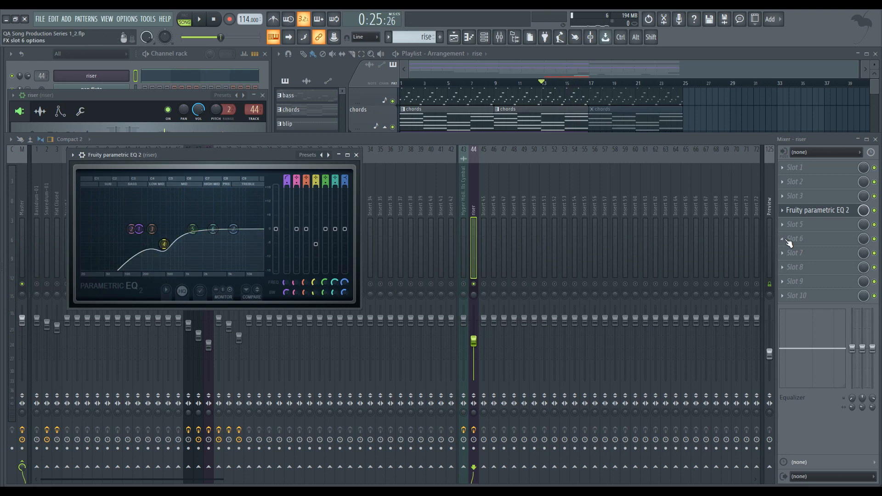
Step: Add Fruity Delay 2 in slot 6 of the riser track with the Stereo effect preset and audition it
click(785, 238)
click(553, 448)
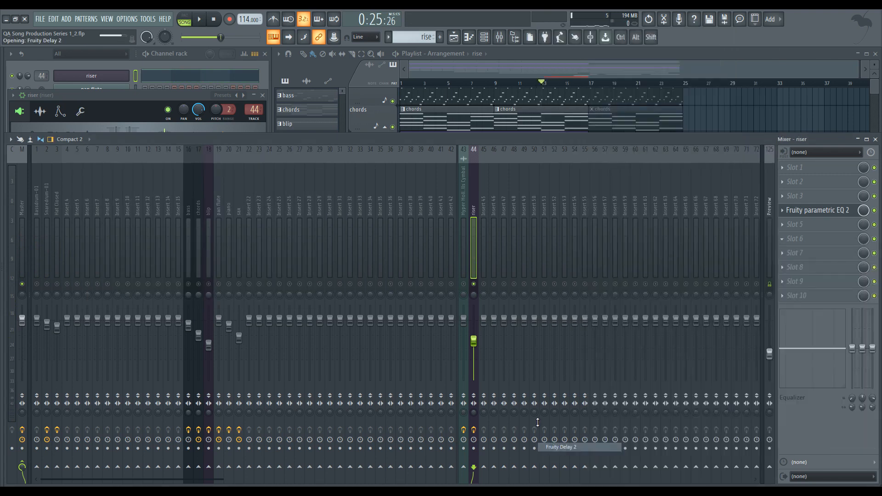
click(239, 182)
click(247, 201)
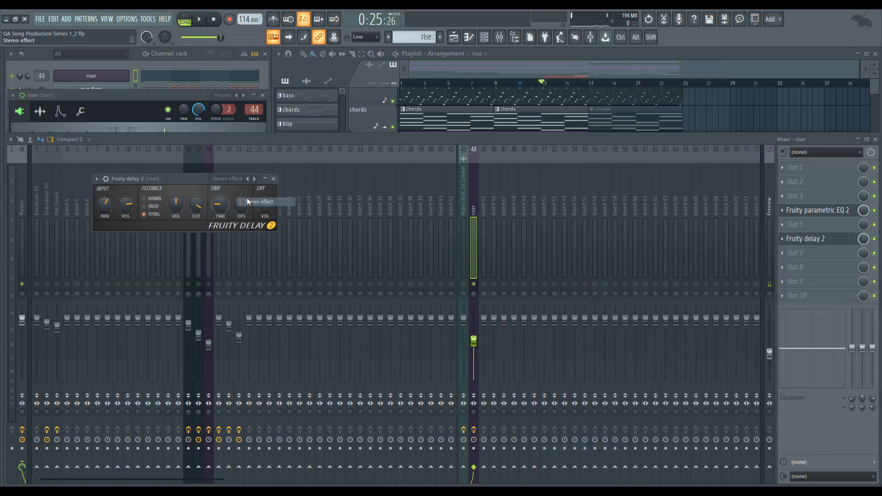
key(space)
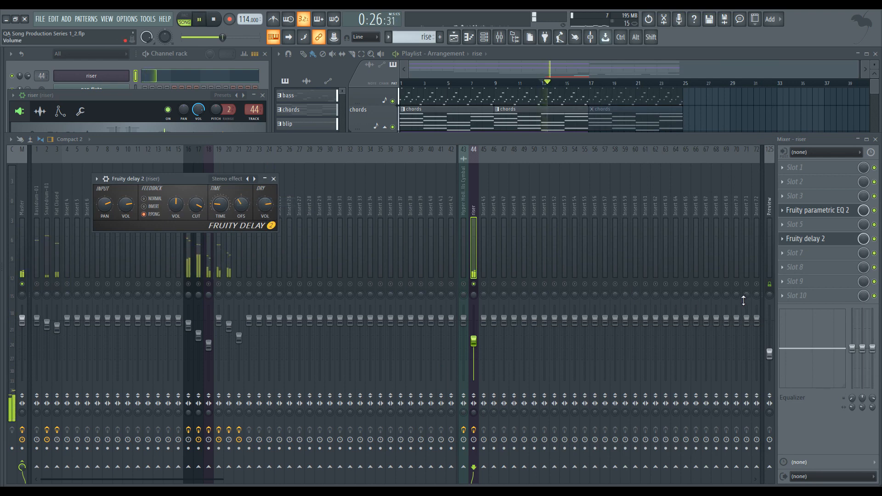
key(space)
Step: Add Fruity Flanger in slot 2 of the riser track, set its rate to about 0.21 Hz and audition the rise
click(815, 184)
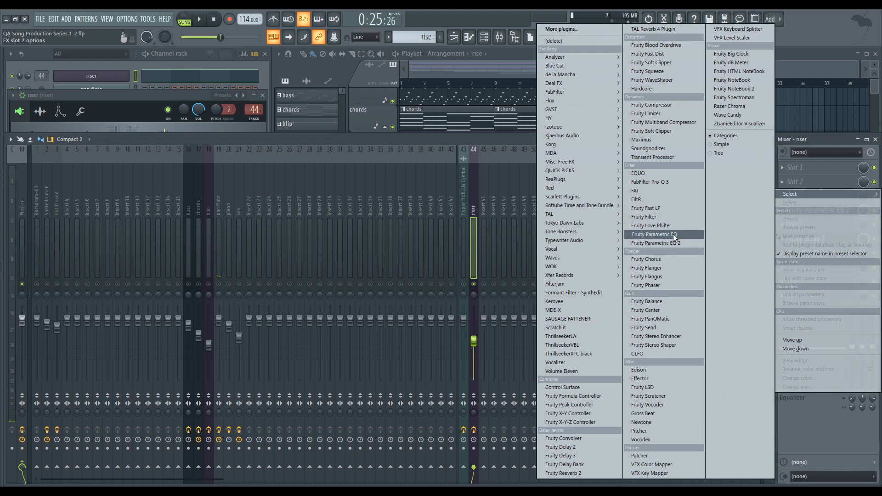
click(667, 268)
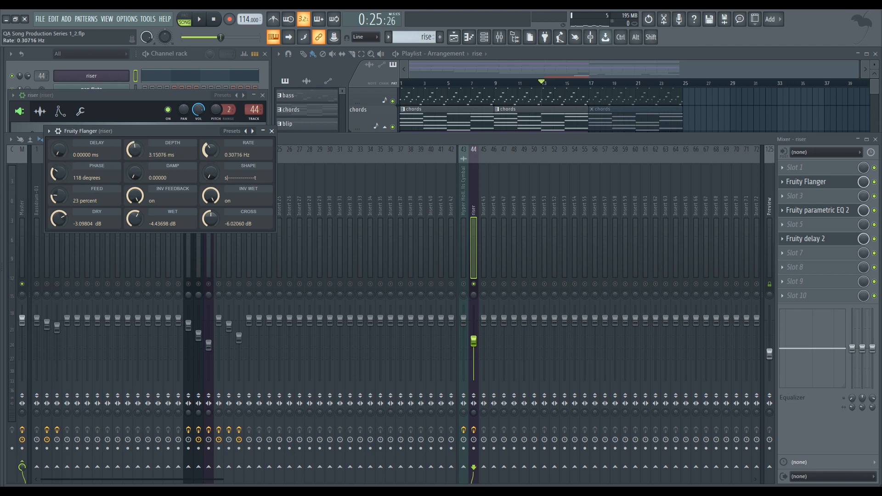
key(space)
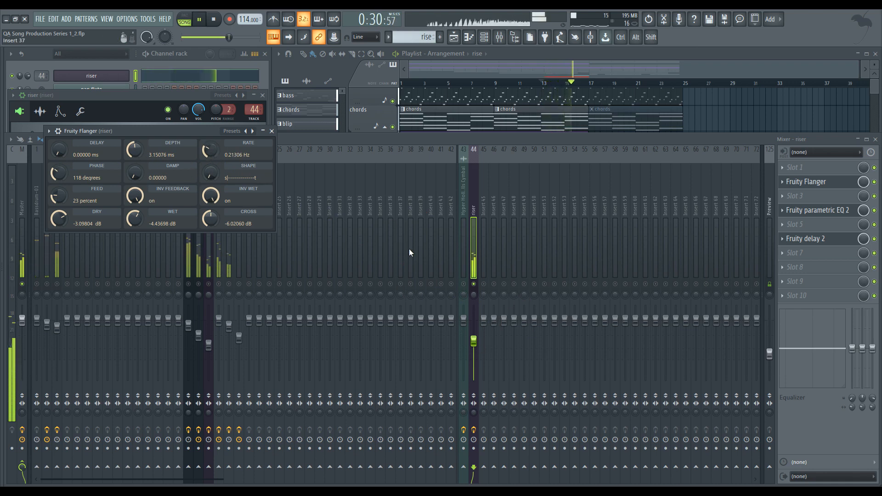
key(space)
Step: Add Fruity Reeverb 2 in slot 8 of the riser track and readjust the time settings of Fruity Delay 2
click(802, 267)
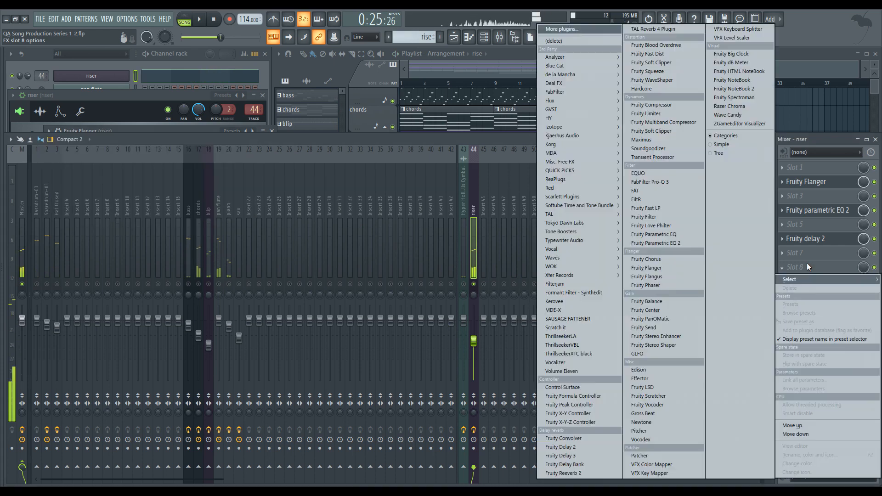
click(600, 473)
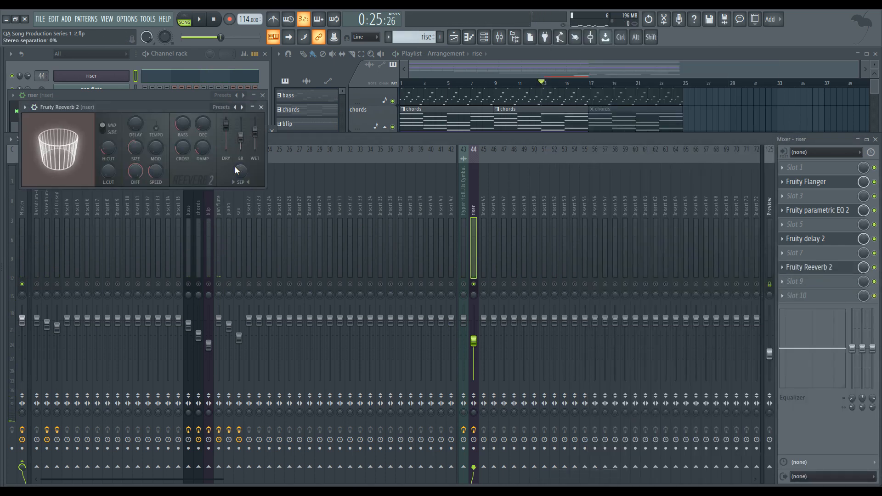
click(830, 244)
click(832, 247)
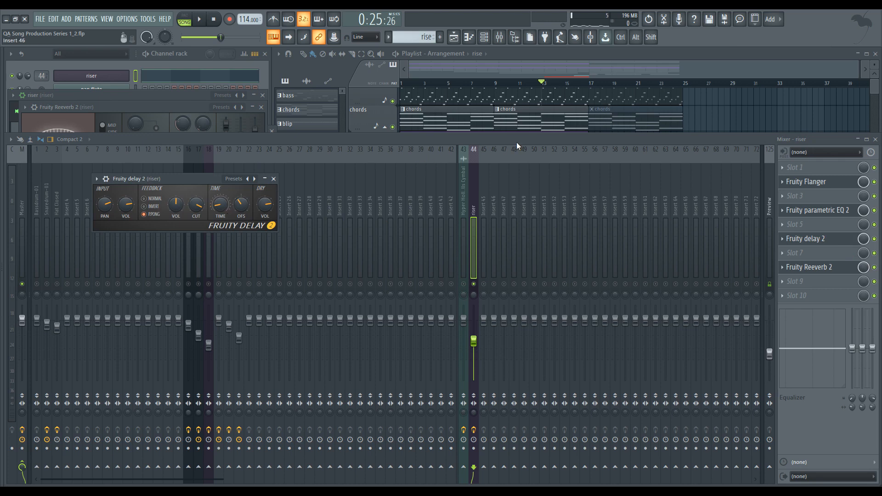
Step: Play the rise with its effects, close Fruity Delay 2 and lower the riser track's mixer fader slightly
key(space)
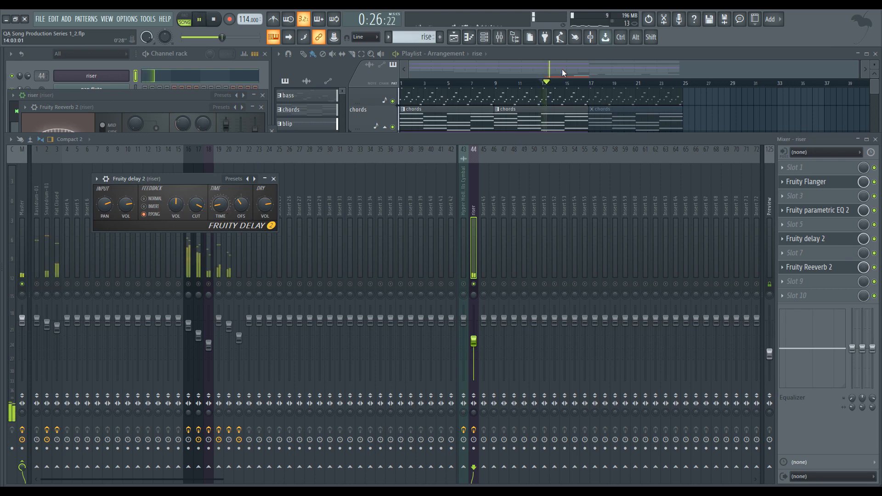
click(563, 57)
click(258, 144)
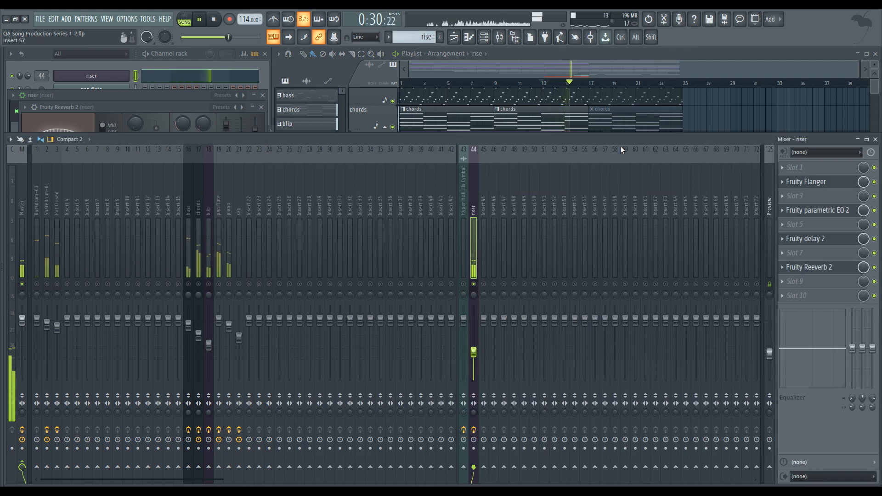
click(655, 73)
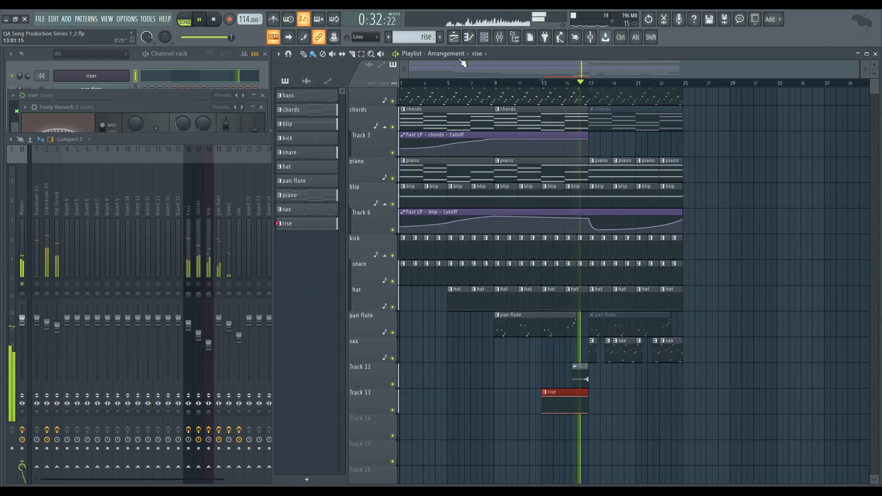
Step: Unsolo the riser track and play the full mix through the transition into bar 17
click(505, 37)
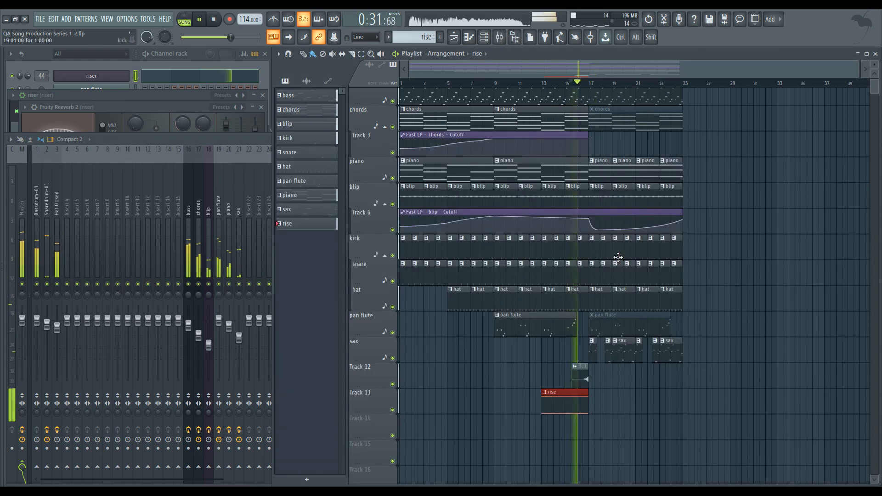
scroll(587, 251, up, 1)
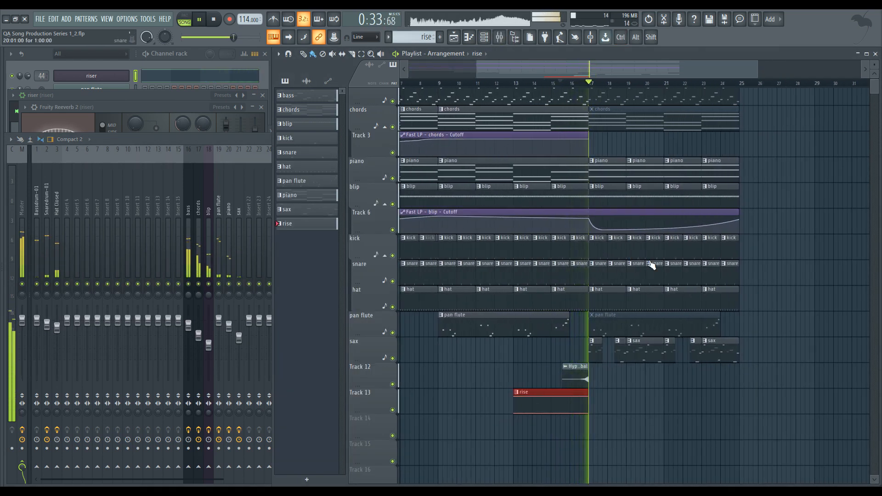
scroll(595, 250, up, 1)
scroll(596, 250, up, 1)
key(space)
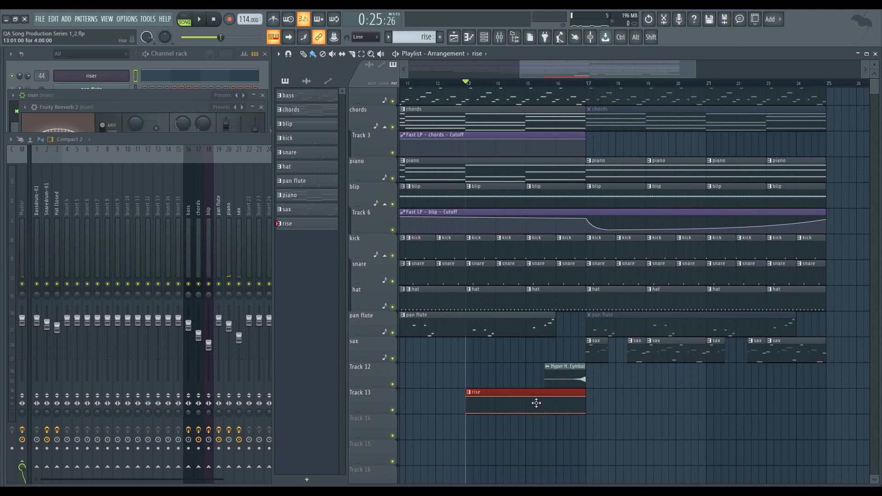
key(space)
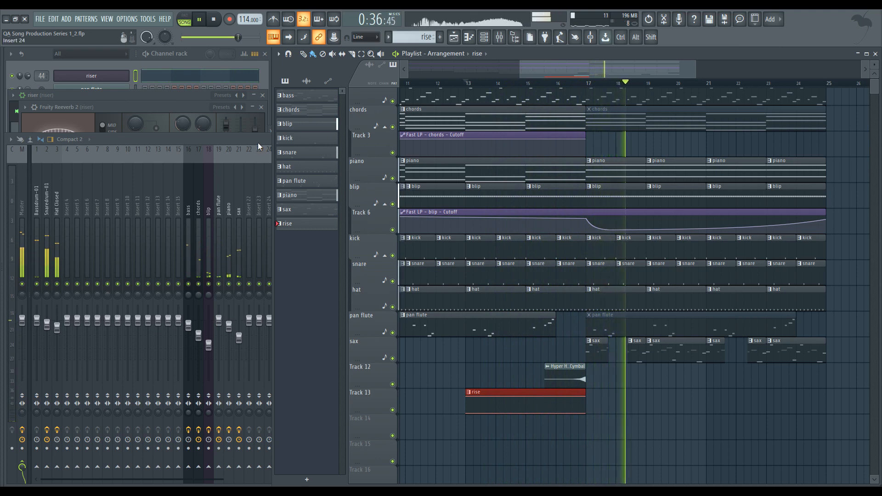
key(space)
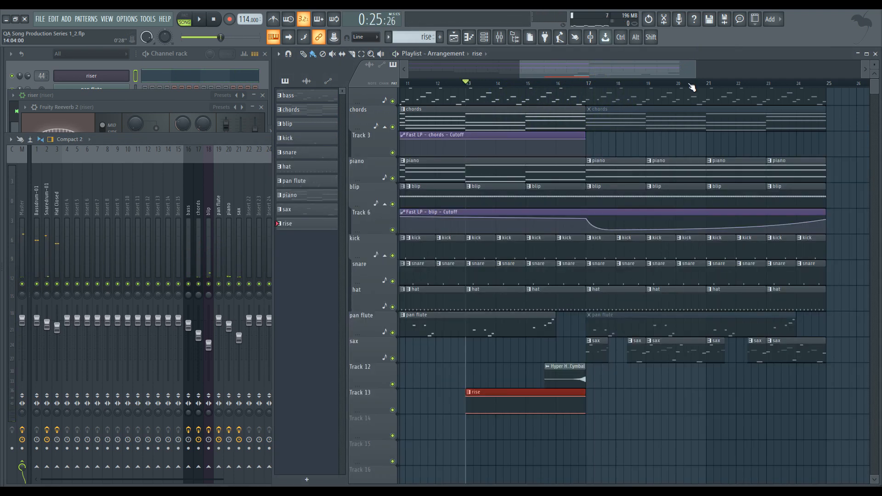
Step: Try deleting the muted chords and bass clips from bar 17 onward, and undo the deletions
scroll(680, 191, down, 3)
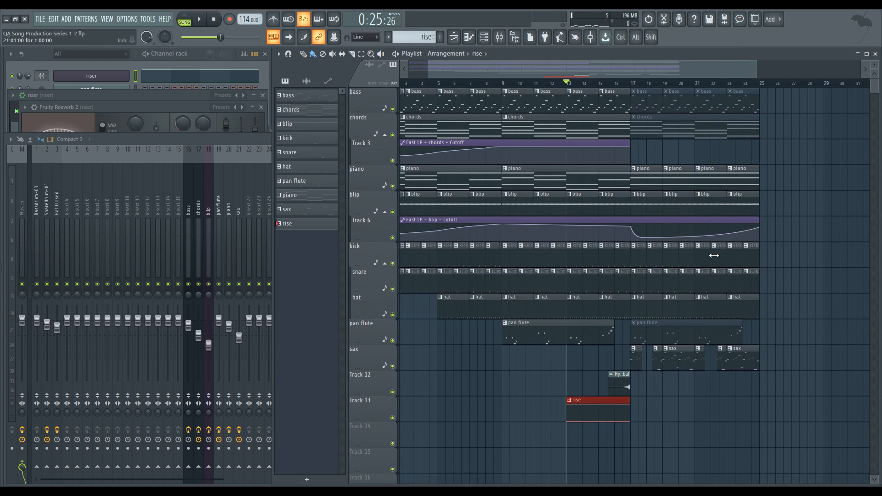
right_click(753, 130)
right_click(748, 102)
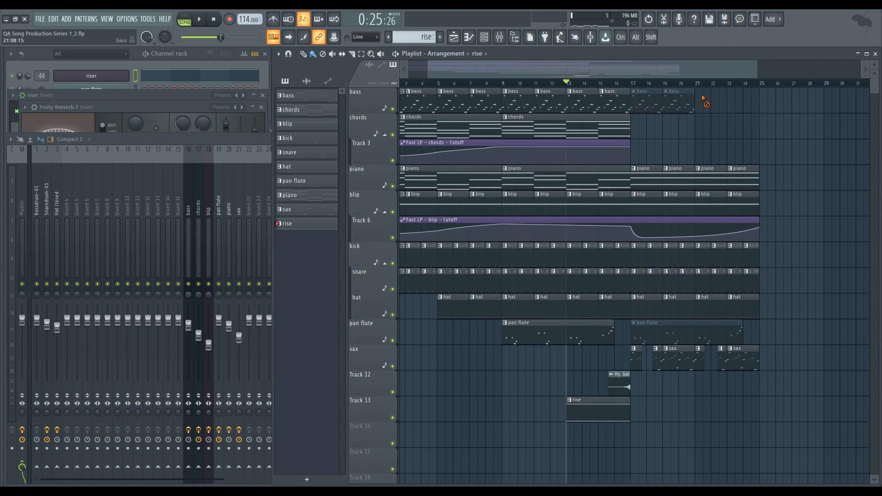
right_click(678, 99)
right_click(652, 100)
key(ctrl+z)
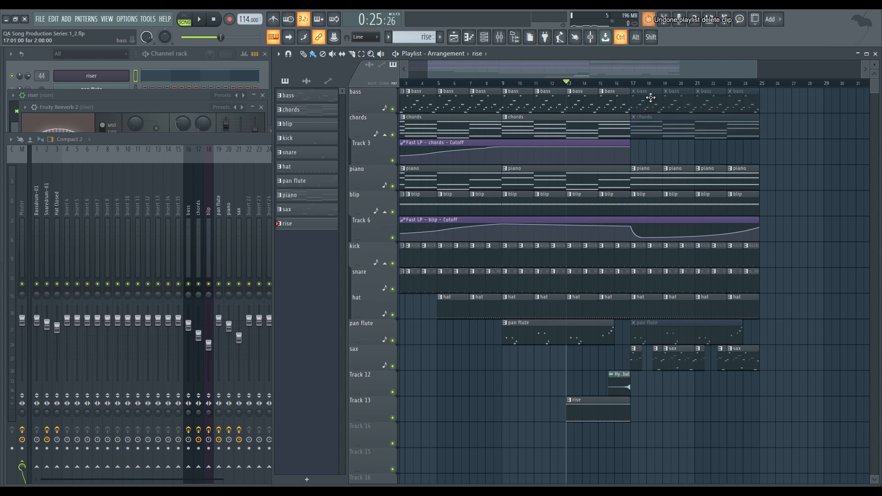
Step: Replace the muted chords clips with four active two-bar chords clips from bar 17 to bar 25
shift+right_click(669, 135)
right_click(677, 134)
click(648, 132)
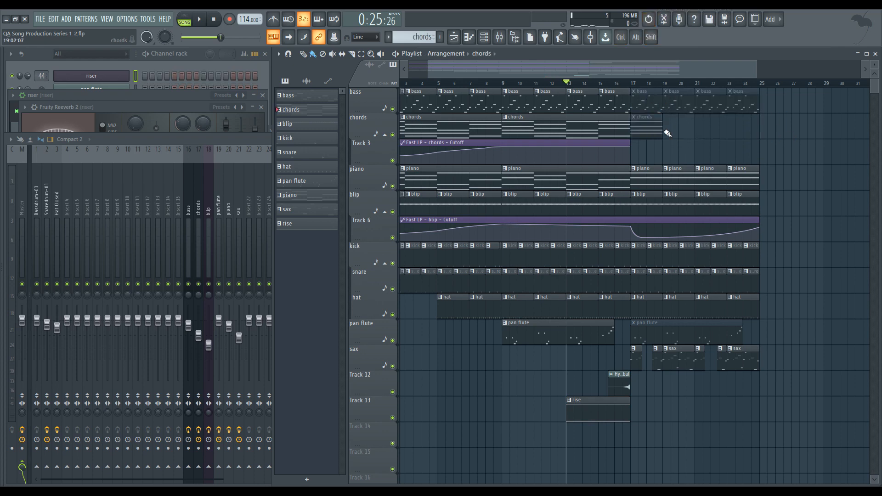
drag(667, 134, 734, 132)
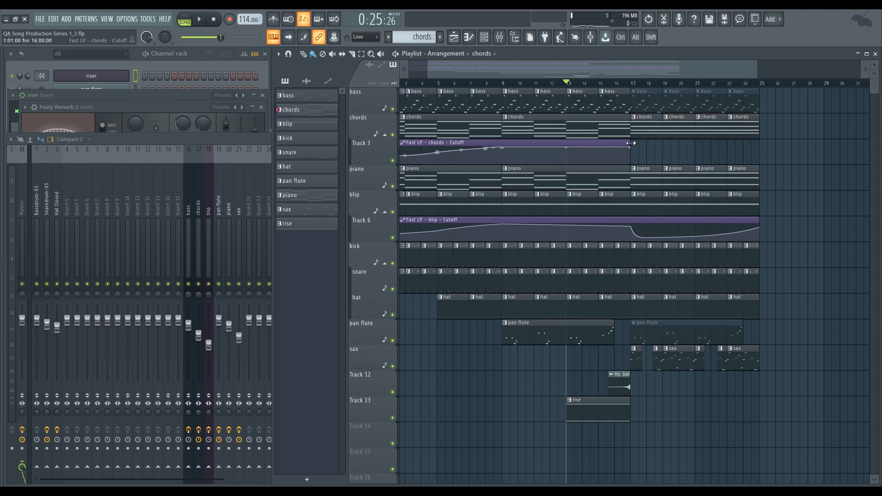
Step: Extend the chords cutoff automation to bar 25, with a dip to about 32% just after bar 17 and a gradual rise
drag(631, 143, 741, 157)
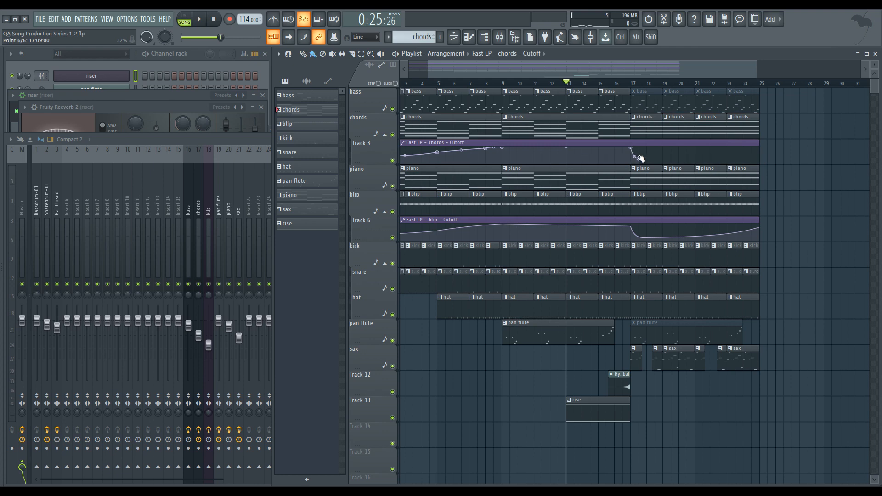
click(760, 156)
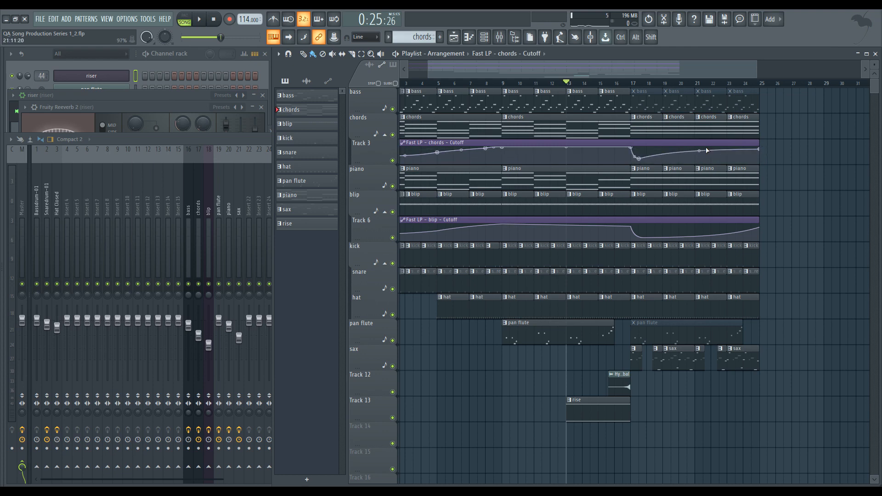
Step: Play the full mix, restarting just before bar 17, to hear the chords cutoff automation through the transition
key(space)
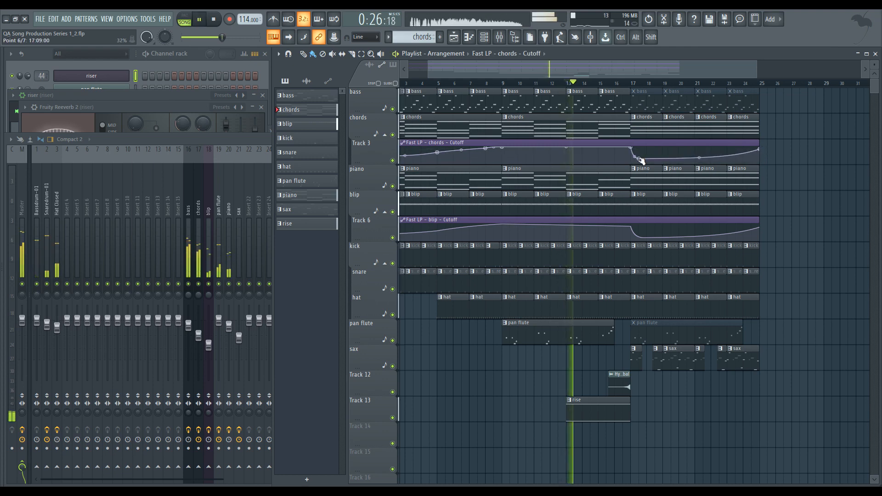
click(623, 84)
Step: Add a second four-bar rise clip on Track 13 from bar 21 to bar 25
scroll(728, 184, up, 3)
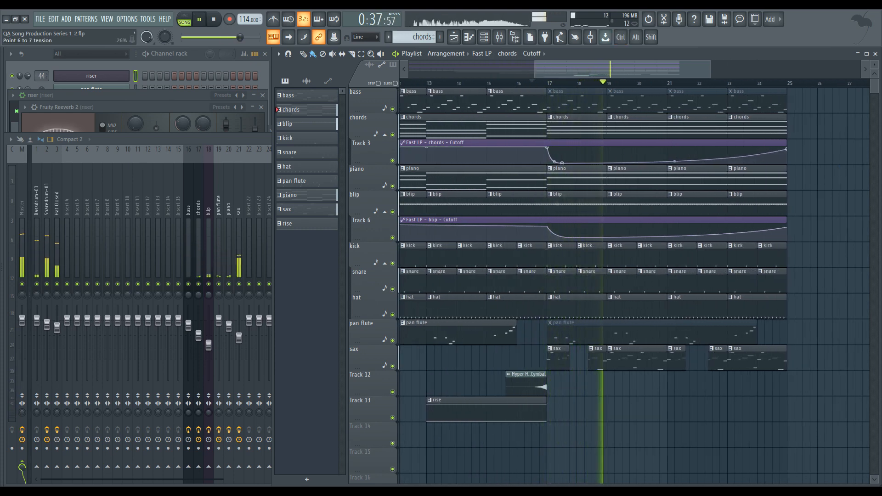
click(524, 410)
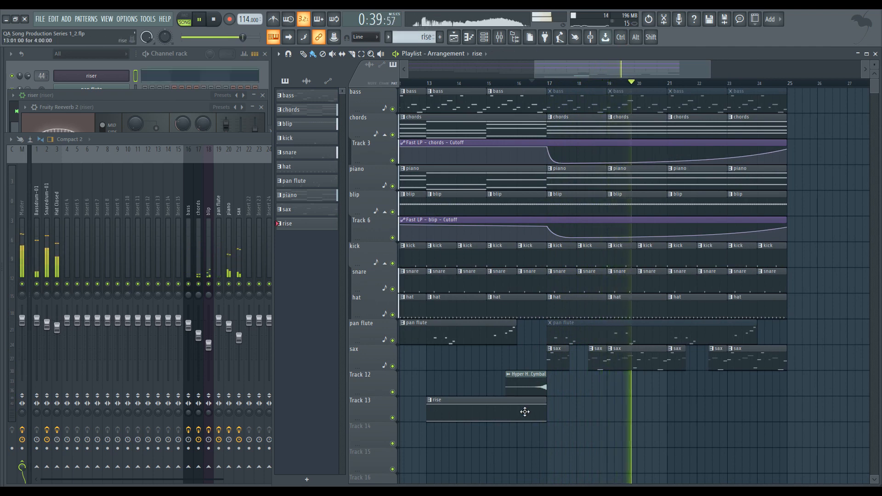
click(668, 420)
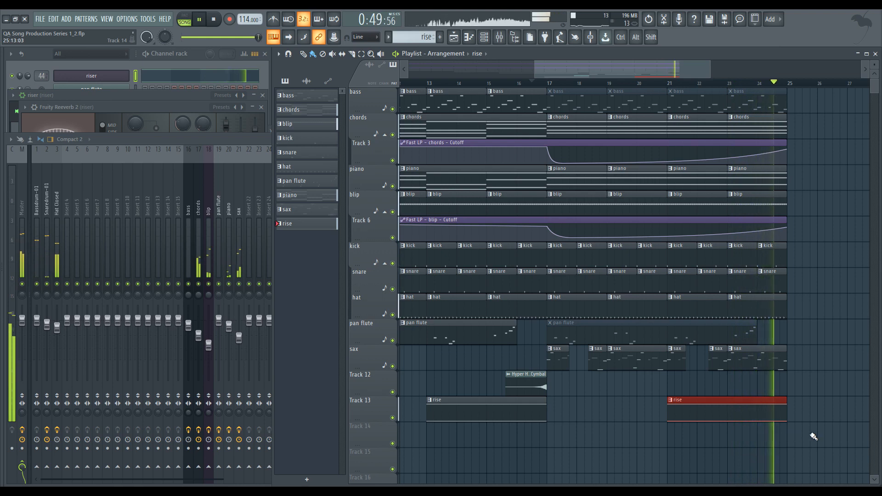
Step: Place a unique copy of the two-bar bass pattern at bar 25 and open its notes for editing
scroll(814, 436, down, 5)
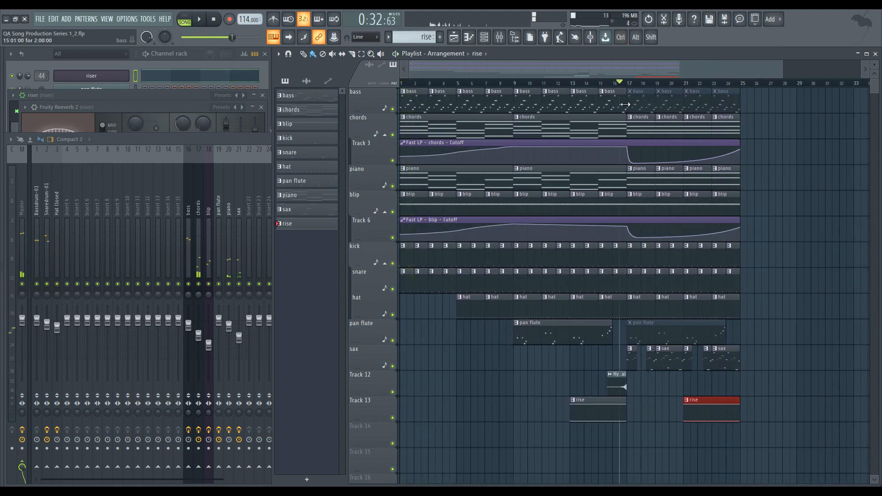
click(623, 105)
scroll(699, 124, up, 4)
scroll(770, 125, right, 3)
click(669, 99)
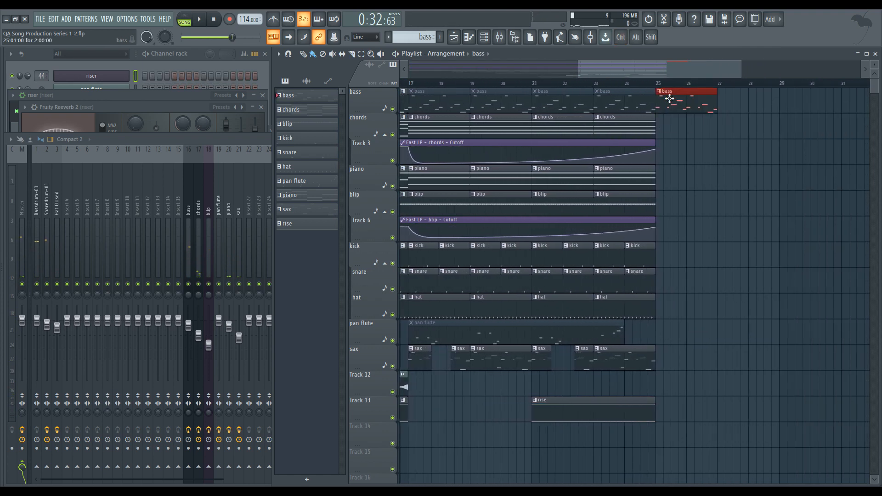
click(660, 92)
click(704, 150)
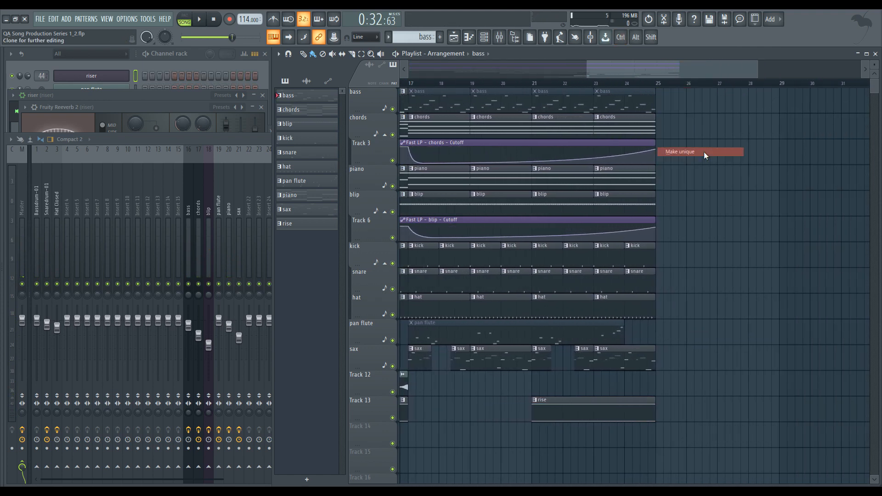
double_click(693, 110)
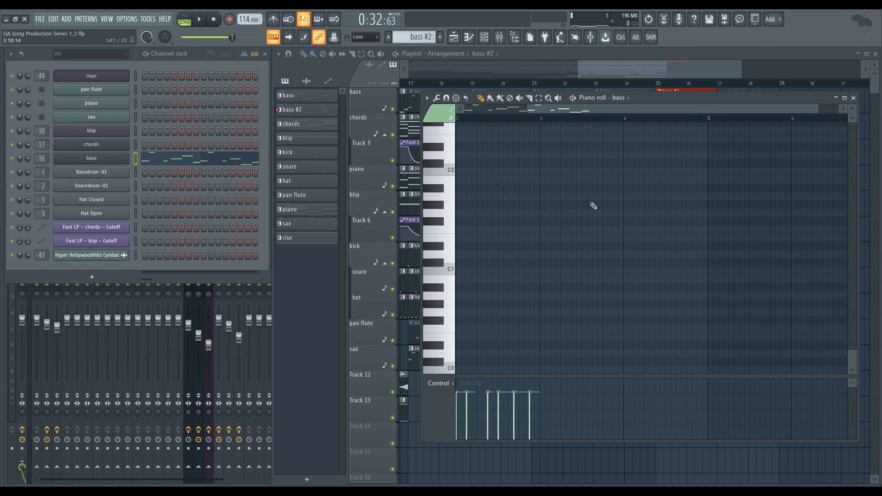
Step: Switch to pattern playback and delete every note of the new bass pattern except the first G#4 and G#5
scroll(594, 205, up, 3)
scroll(542, 234, up, 10)
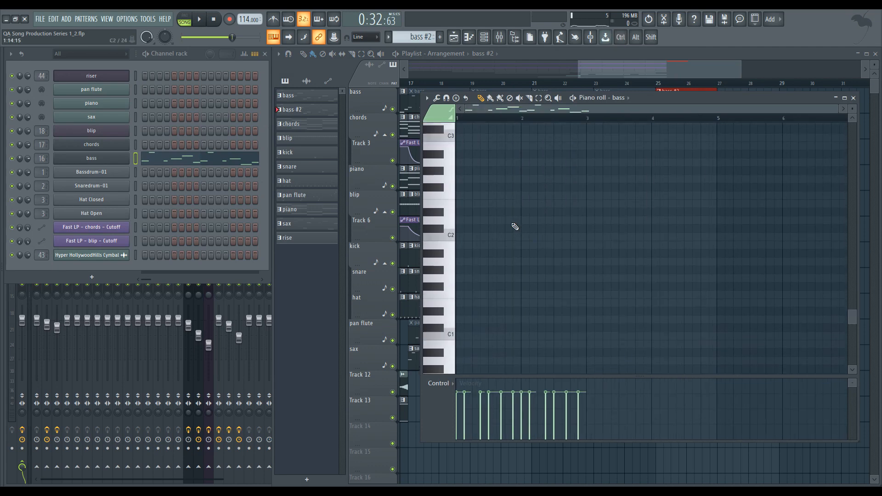
click(184, 23)
scroll(522, 243, up, 3)
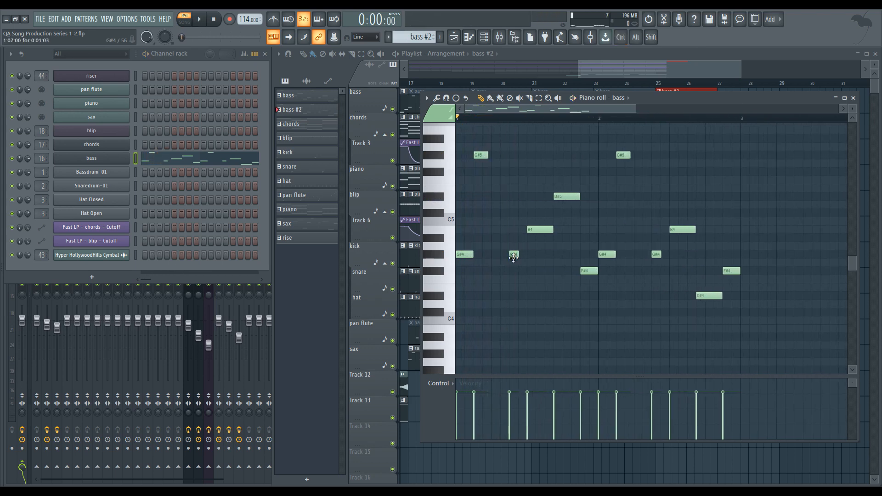
drag(513, 324, 834, 143)
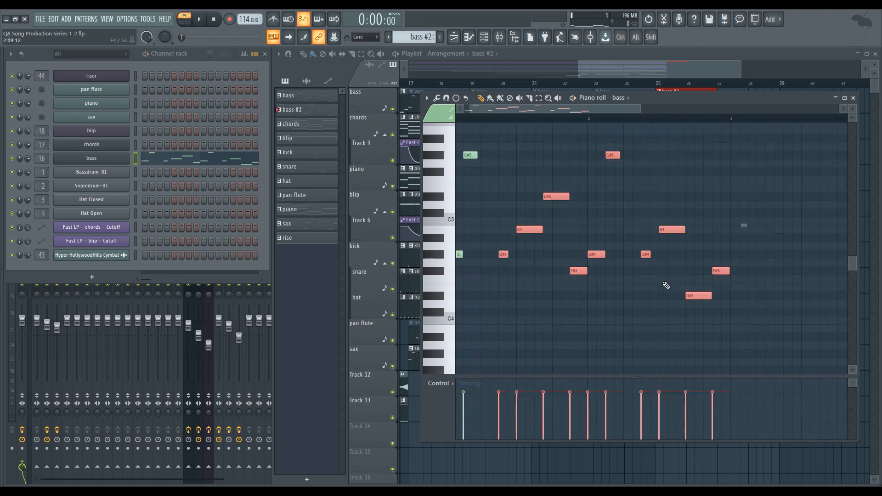
key(Delete)
Step: Add two-step F#4 and D#4 notes in sequence after the opening bass notes and play the phrase
scroll(713, 275, up, 1)
key(space)
key(space)
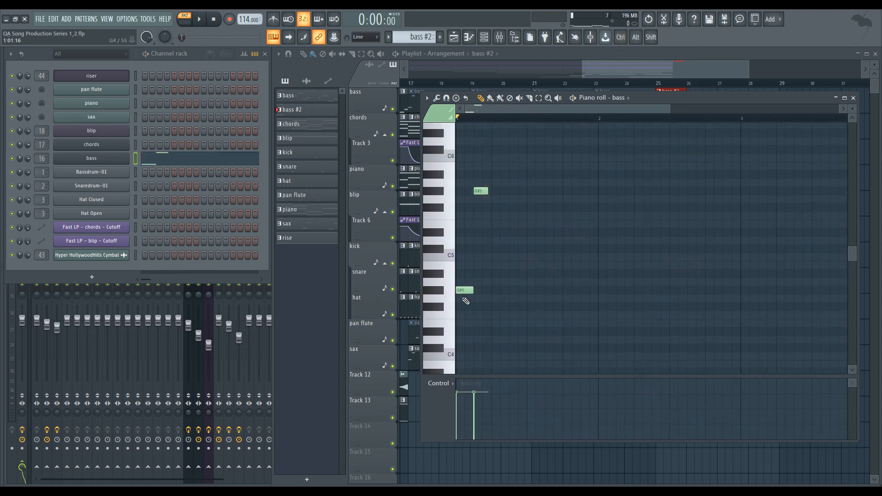
click(495, 307)
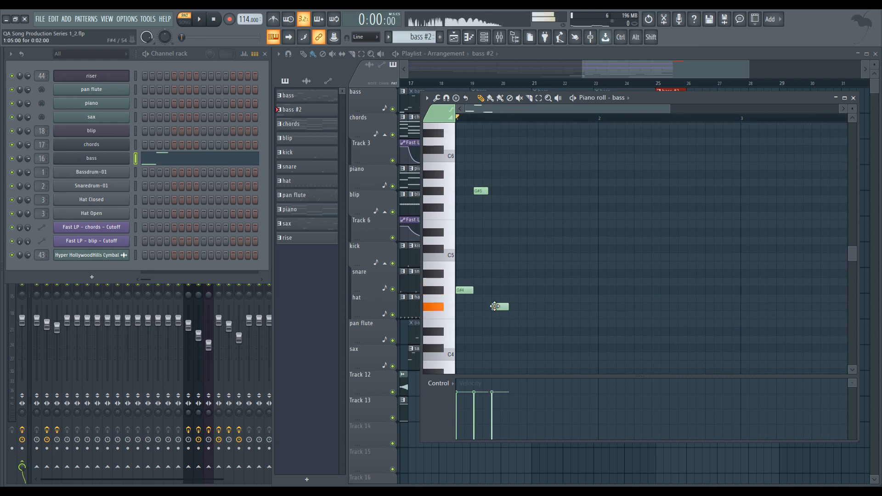
click(514, 332)
key(space)
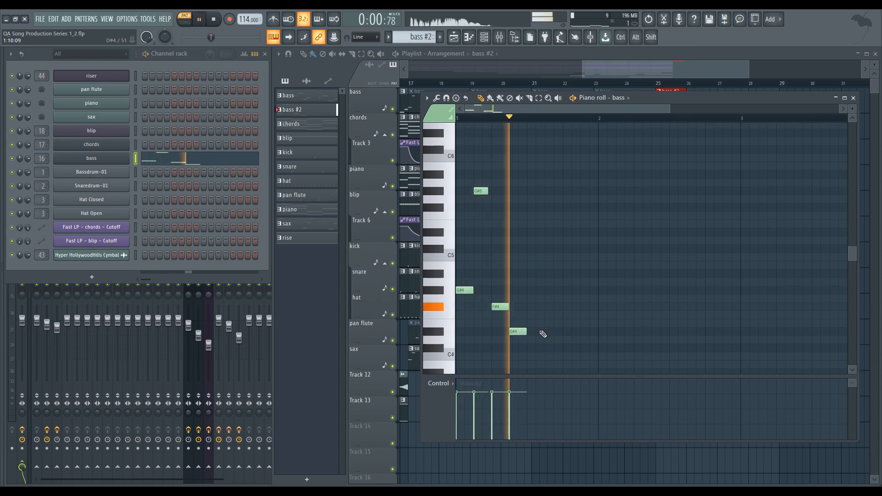
key(space)
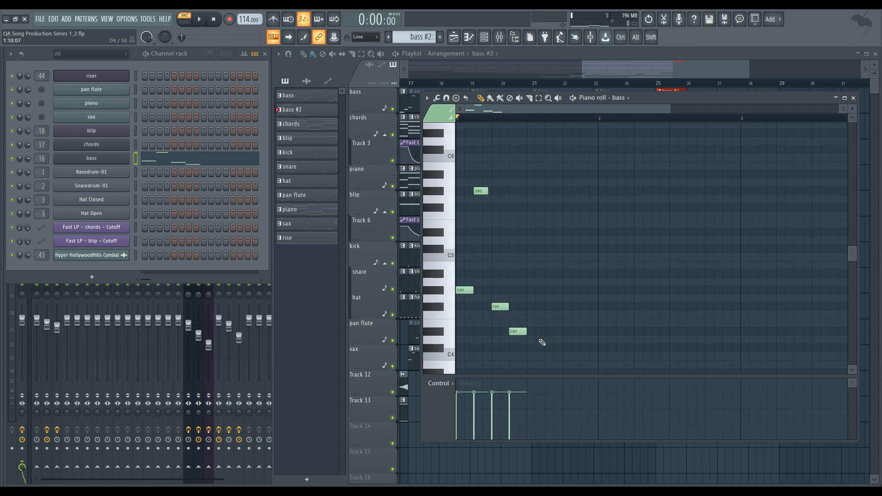
Step: Copy the F#4 and D#4 pair directly after itself, pitched to D#5 and C#5, and play the phrase
drag(543, 342, 492, 302)
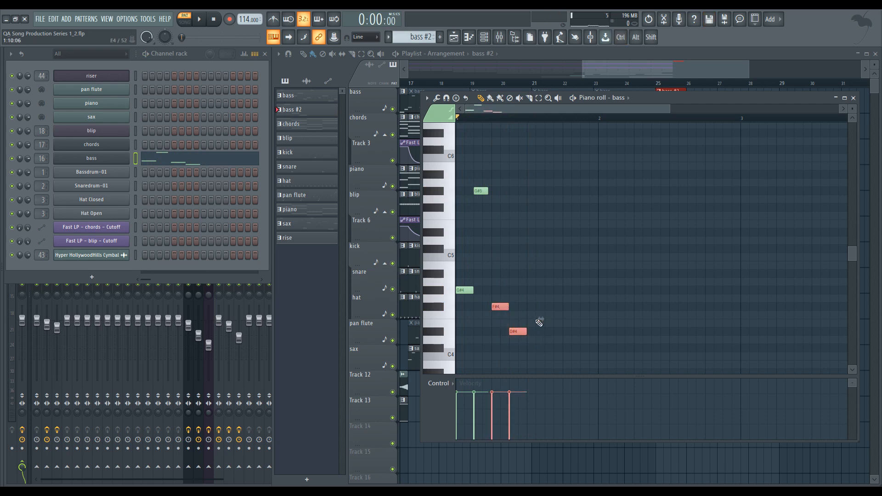
drag(502, 309, 532, 234)
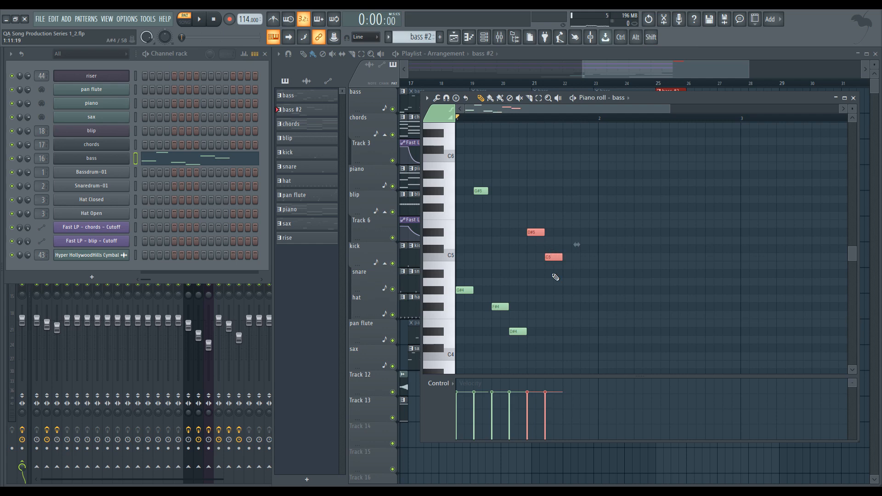
drag(555, 259, 557, 249)
key(space)
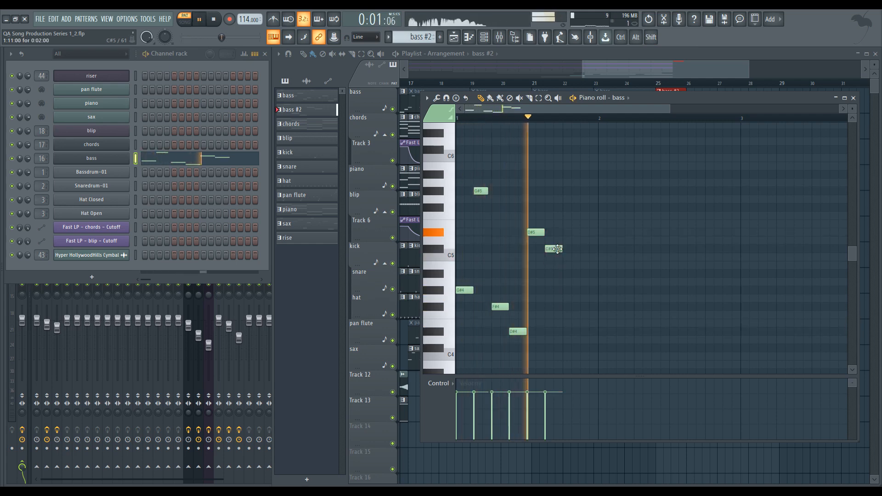
key(space)
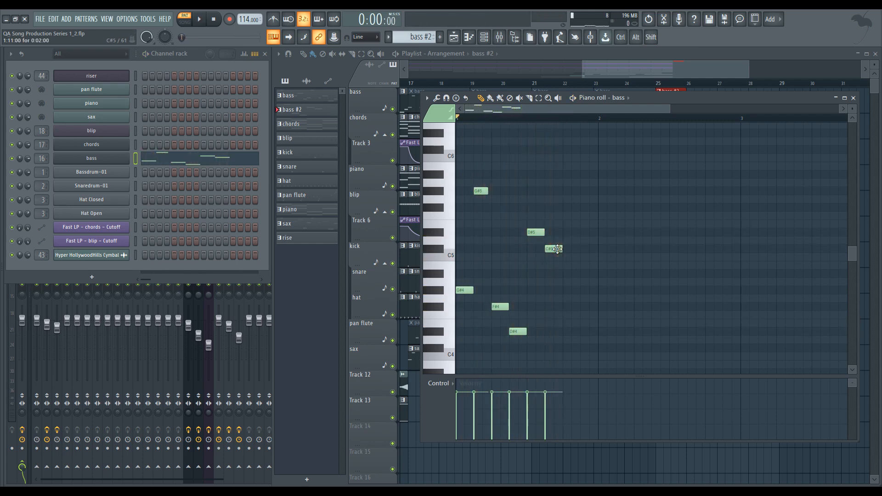
Step: Complete the first bar of the bass line with two-step G#4 and D#4 notes and play it
click(568, 291)
click(582, 331)
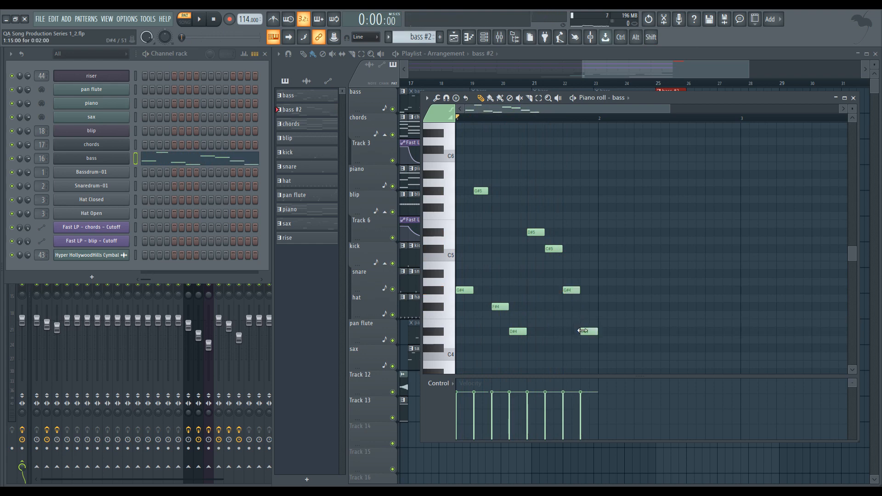
key(space)
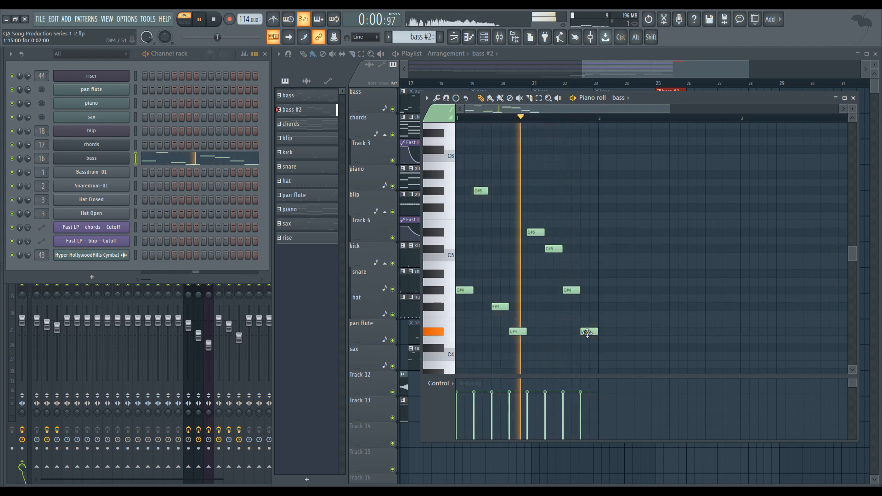
key(space)
Step: Duplicate the first bar of bass notes into bar 2 and play both bars
drag(618, 352, 567, 313)
ctrl+click(660, 331)
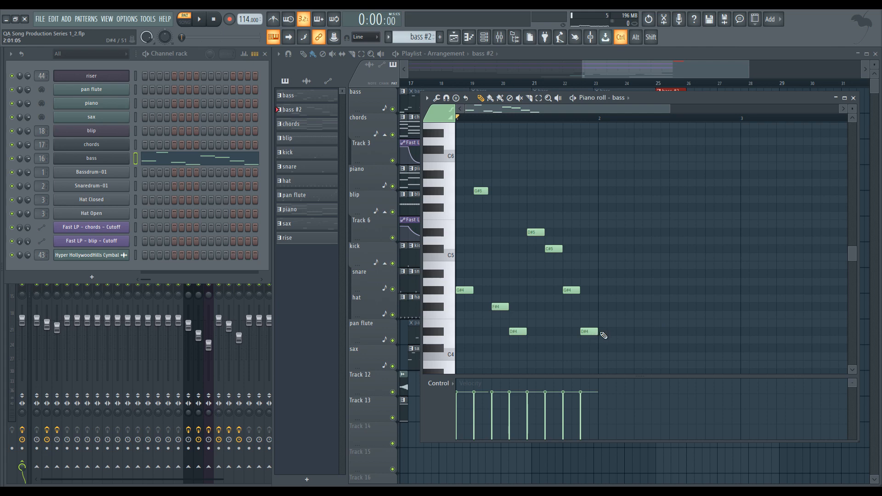
key(ctrl+b)
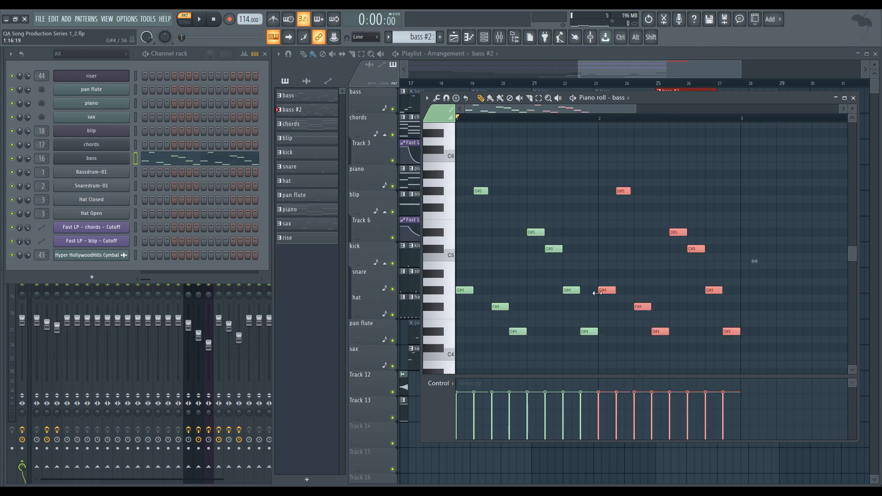
key(space)
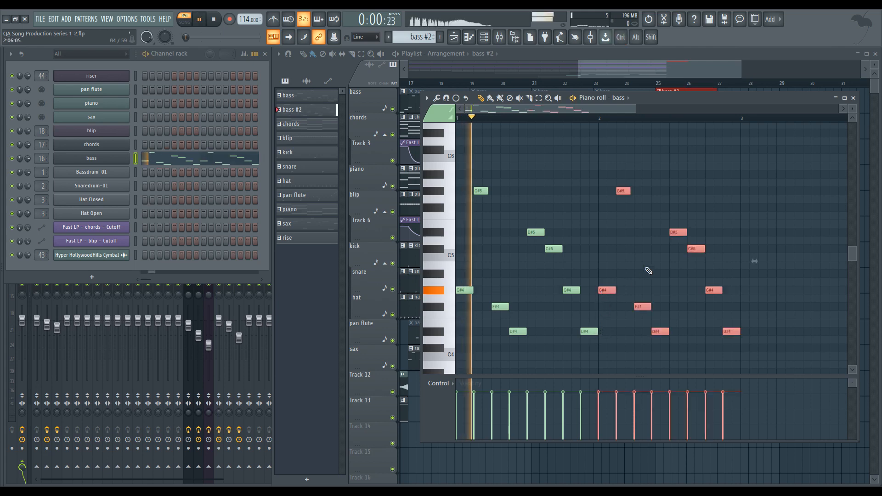
ctrl+click(692, 283)
scroll(728, 285, up, 2)
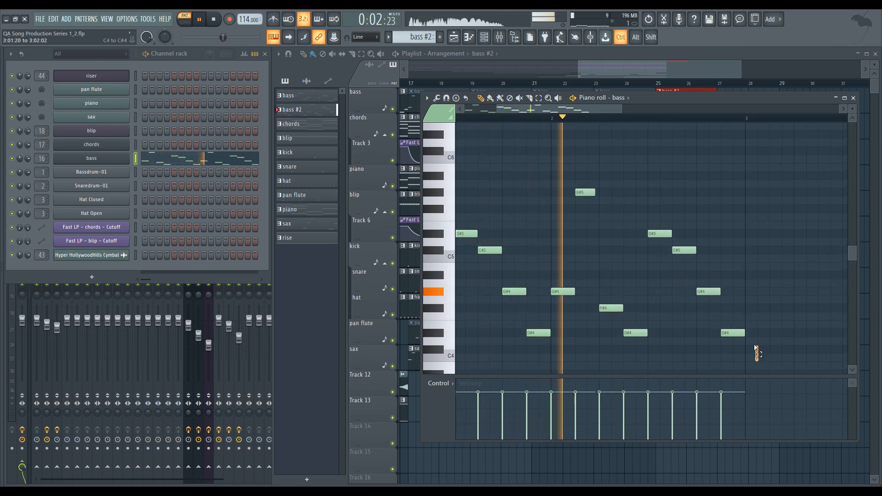
Step: Raise the last two bass notes of bar 2 to G#5 and B5, play the pattern and close the note editor
ctrl+click(742, 332)
key(ctrl+Up)
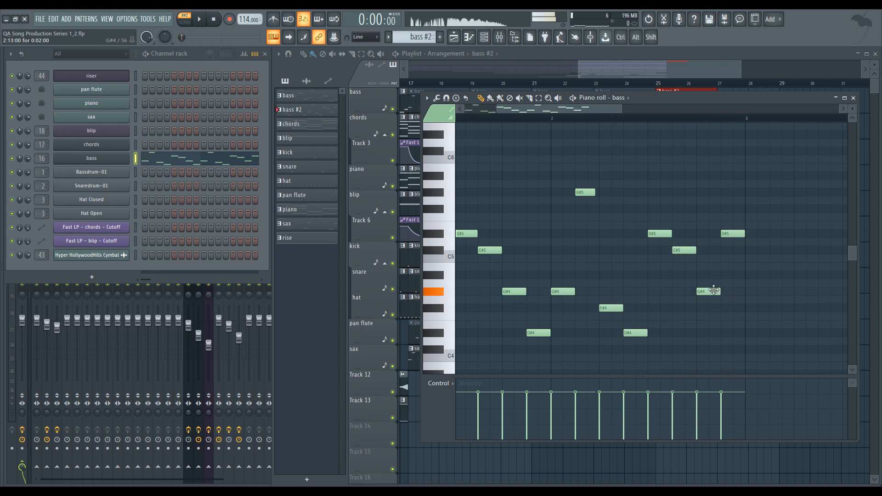
drag(714, 289, 713, 189)
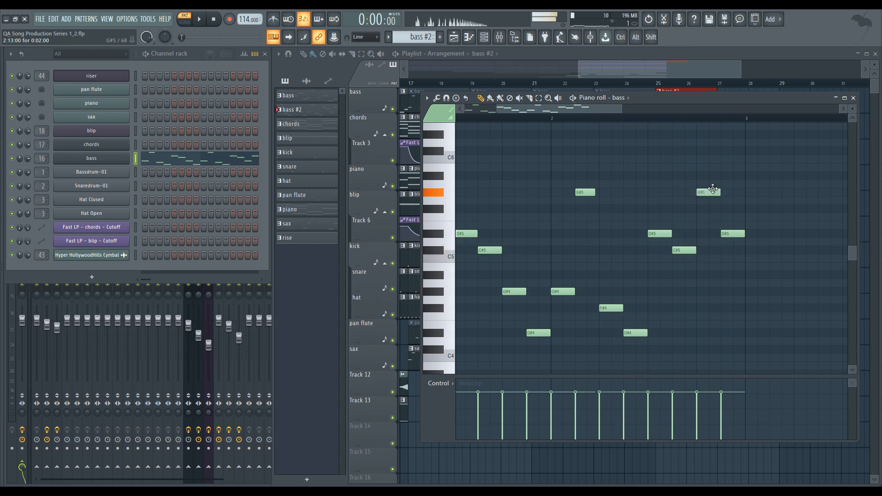
drag(738, 234, 738, 169)
ctrl+scroll(605, 256, down, 3)
key(space)
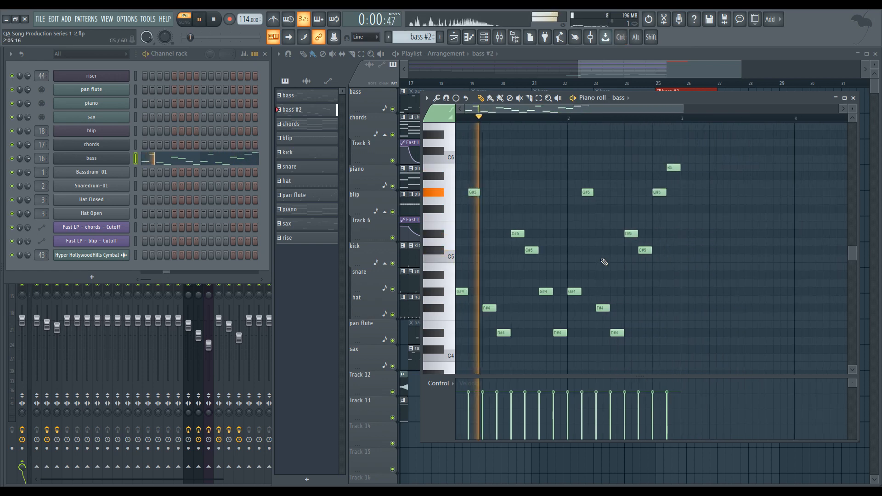
ctrl+scroll(579, 237, up, 2)
scroll(580, 237, up, 2)
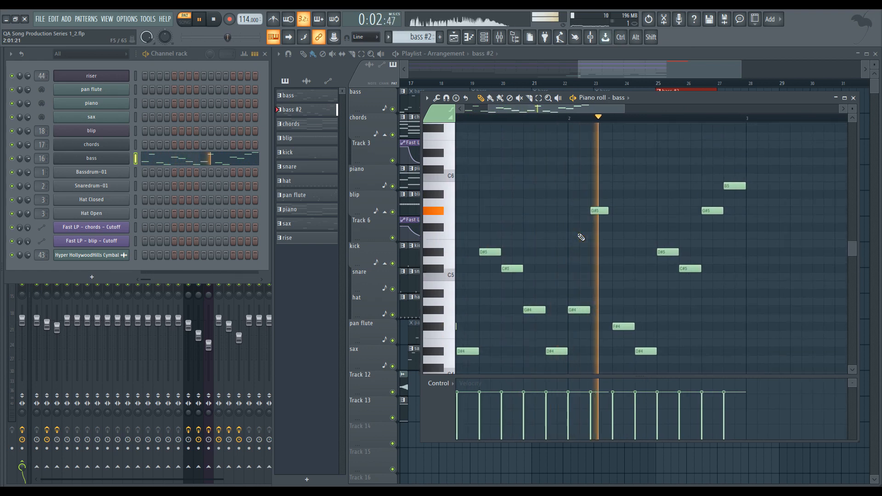
key(space)
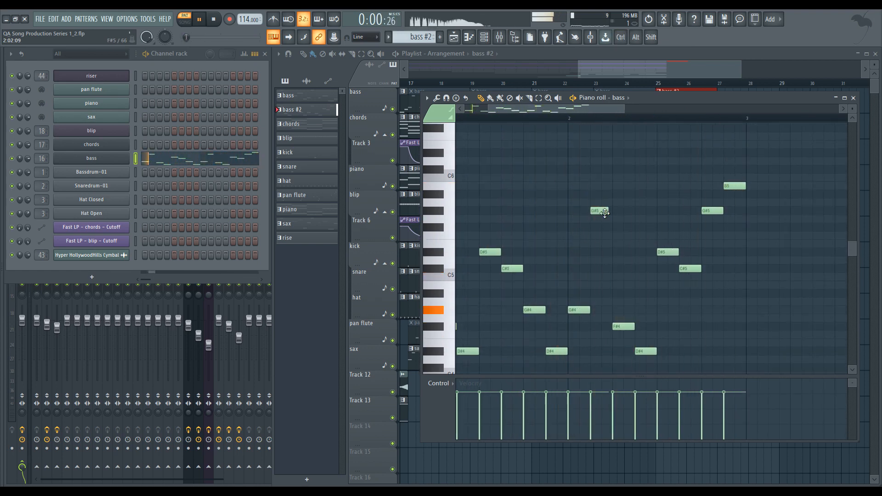
key(F7)
Step: Place a unique copy of the one-bar kick pattern at bar 25 on the kick track and open it
scroll(681, 201, down, 1)
drag(693, 230, 669, 222)
click(635, 248)
click(644, 252)
scroll(655, 258, up, 3)
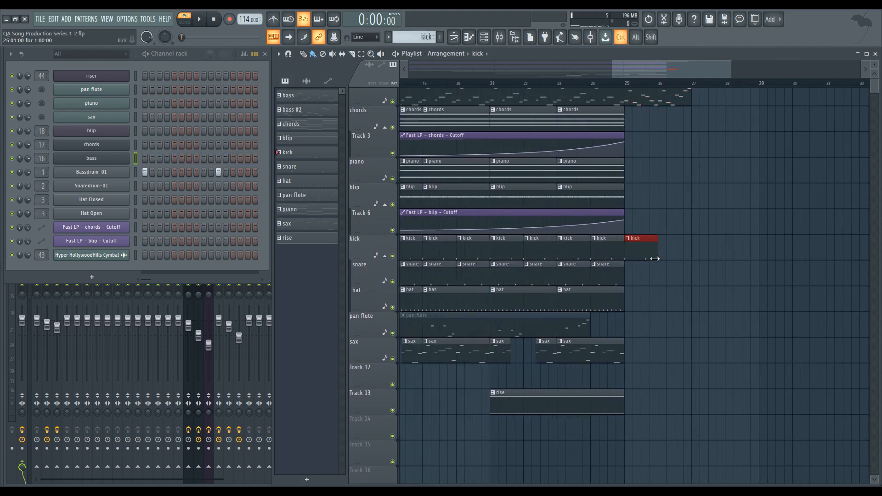
click(608, 240)
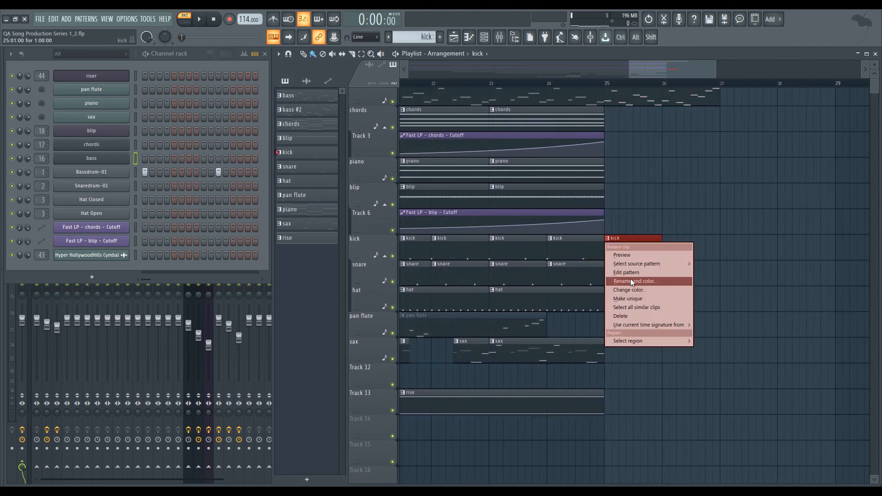
click(633, 298)
double_click(637, 259)
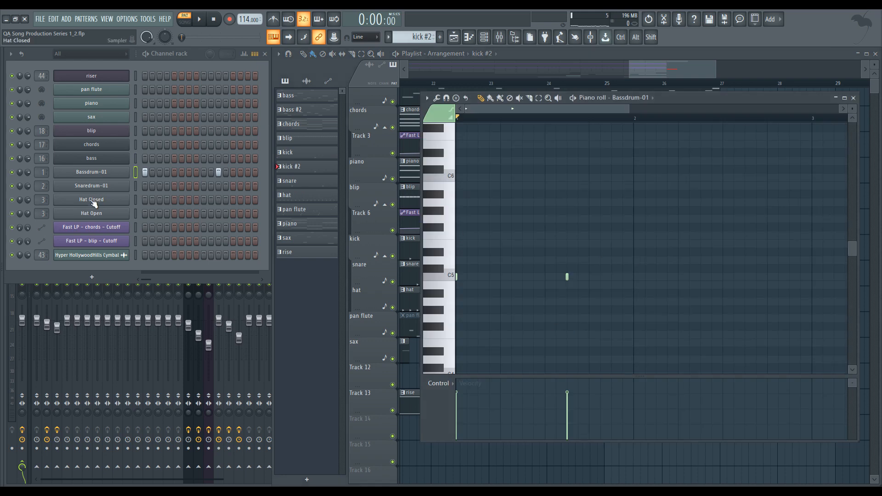
Step: Fill the Bassdrum-01 channel of the new kick pattern on every 4 steps and close the note editor
right_click(110, 174)
click(232, 211)
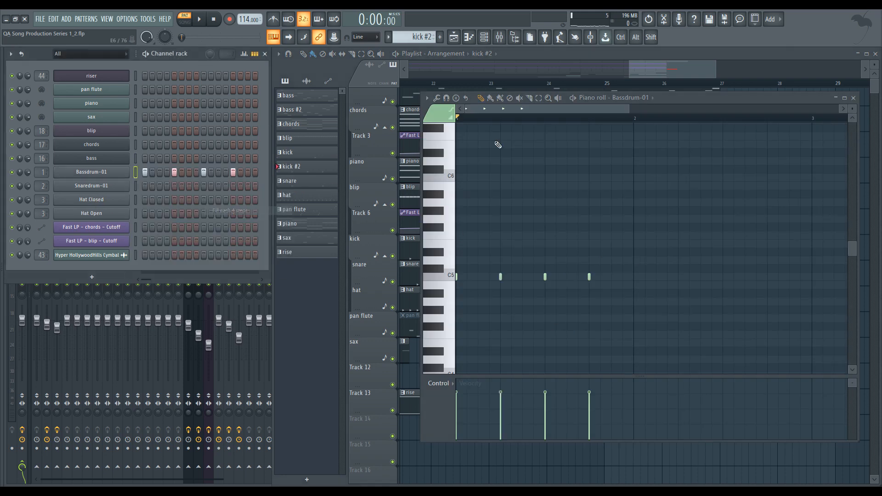
key(F7)
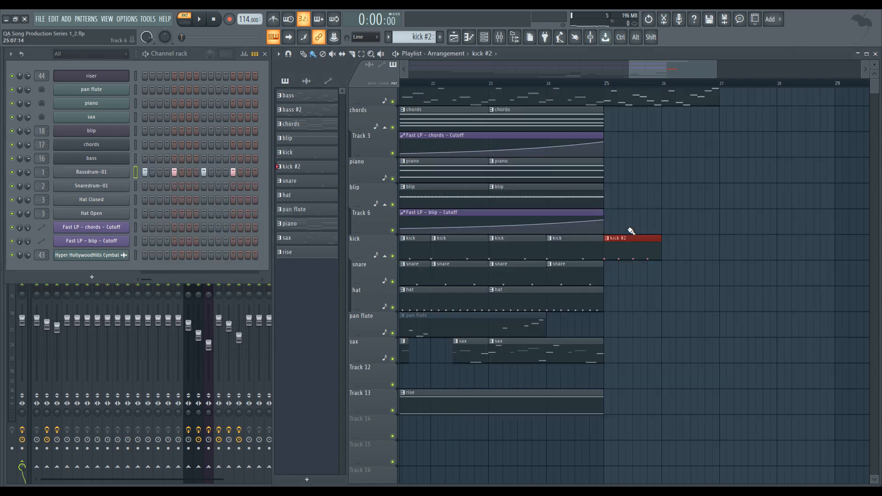
Step: Place a second kick #2 clip at bar 26 and play the arrangement from the middle of bar 24
click(664, 246)
click(574, 83)
key(space)
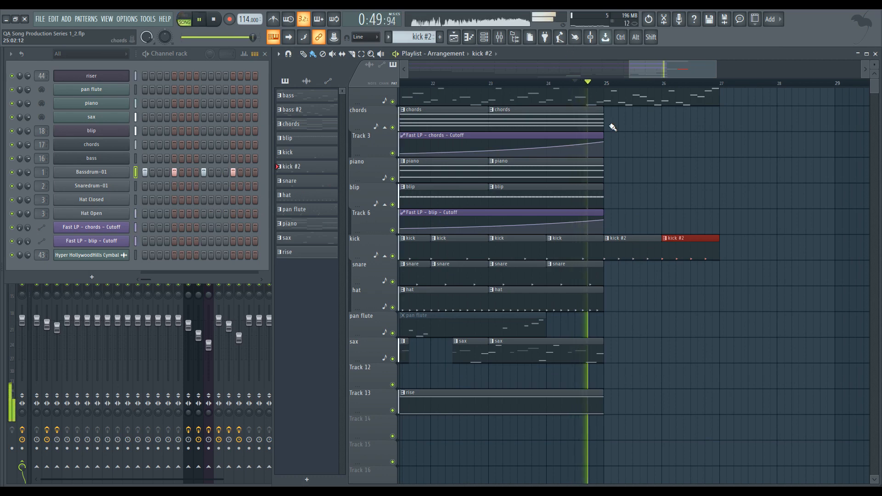
scroll(707, 158, up, 1)
scroll(706, 158, up, 2)
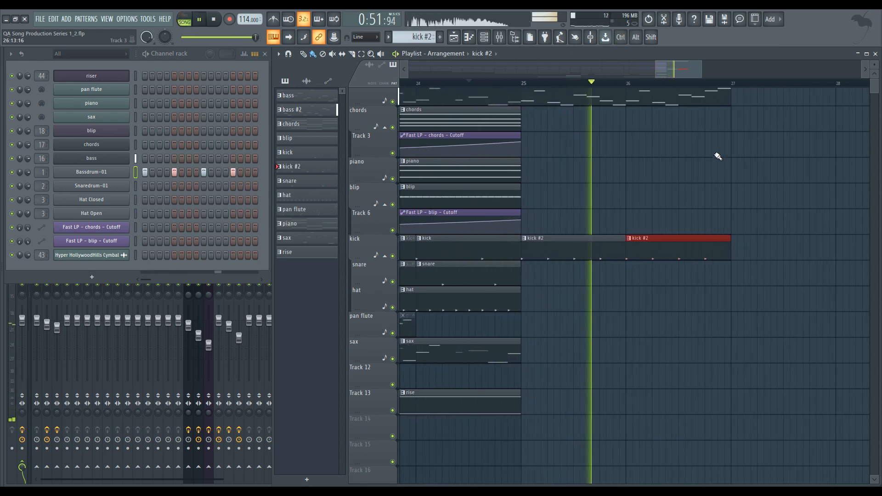
drag(717, 156, 638, 155)
scroll(634, 157, down, 3)
drag(682, 323, 571, 91)
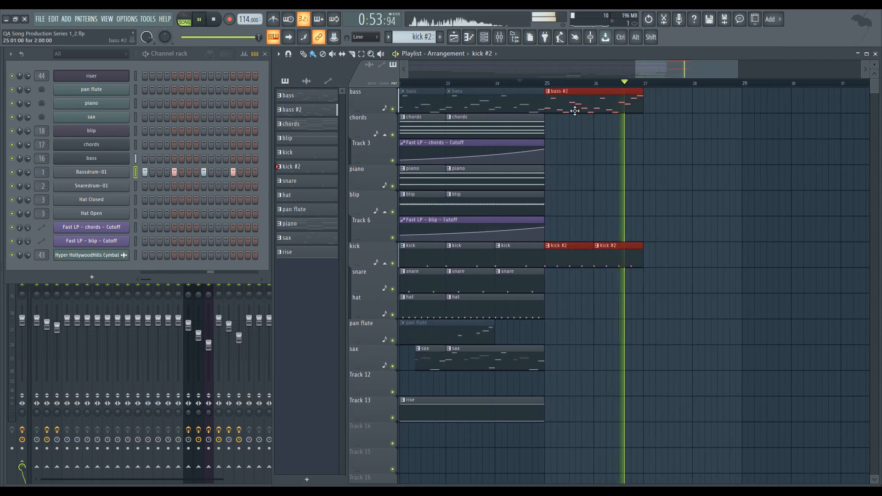
right_click(634, 145)
key(space)
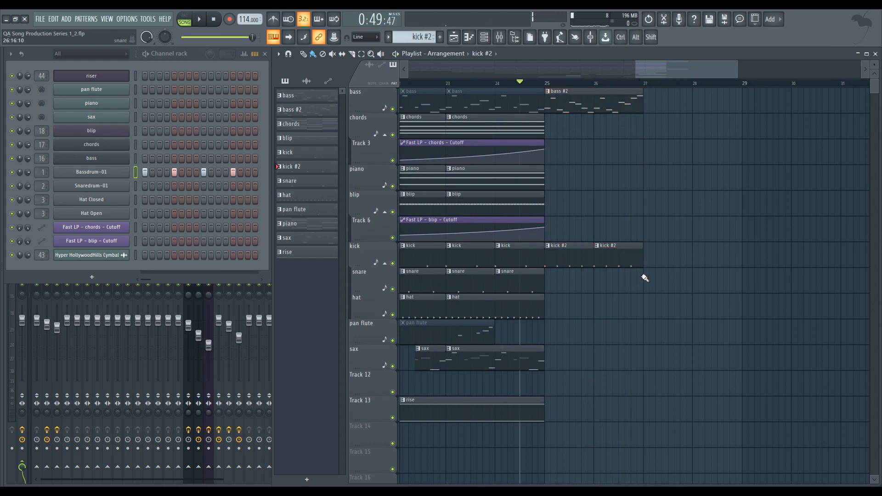
Step: Duplicate the two kick #2 clips into bars 27 and 28 and set the playback position to bar 25
drag(644, 291, 676, 260)
right_click(668, 284)
scroll(649, 276, down, 4)
scroll(650, 254, left, 2)
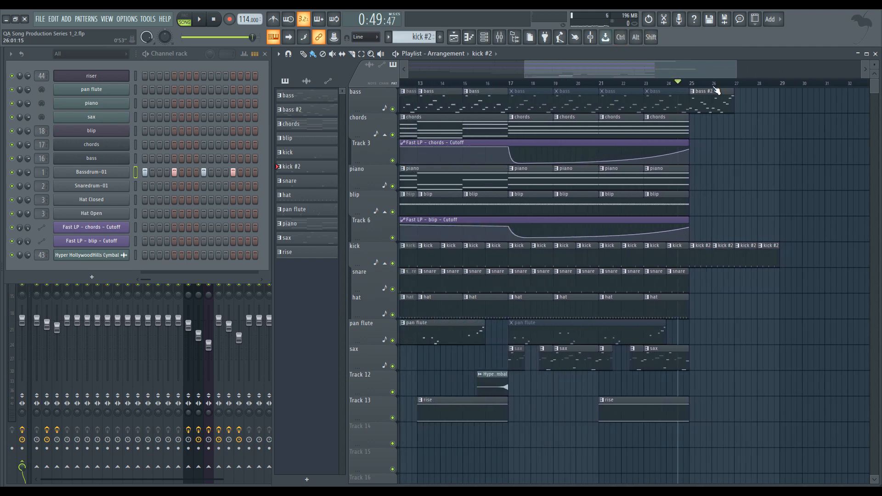
click(692, 85)
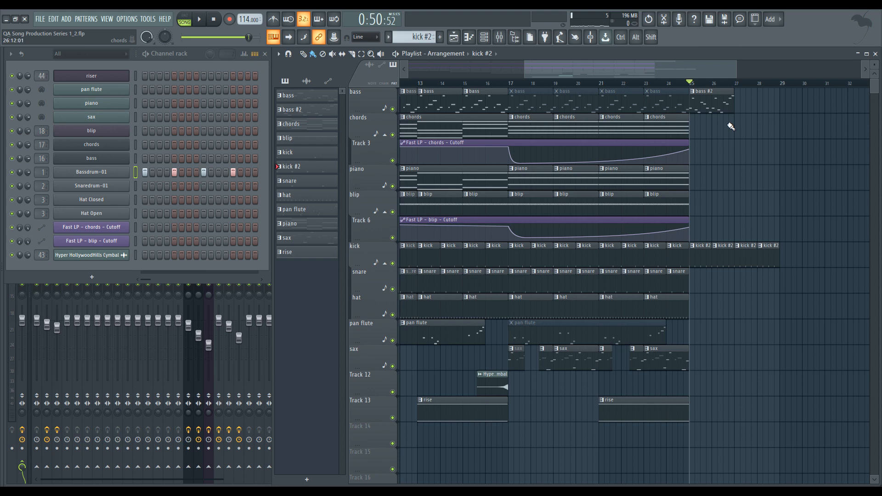
Step: Duplicate the two bars of notes in the bass #2 pattern into bars 3 and 4 and play from bar 3
double_click(717, 101)
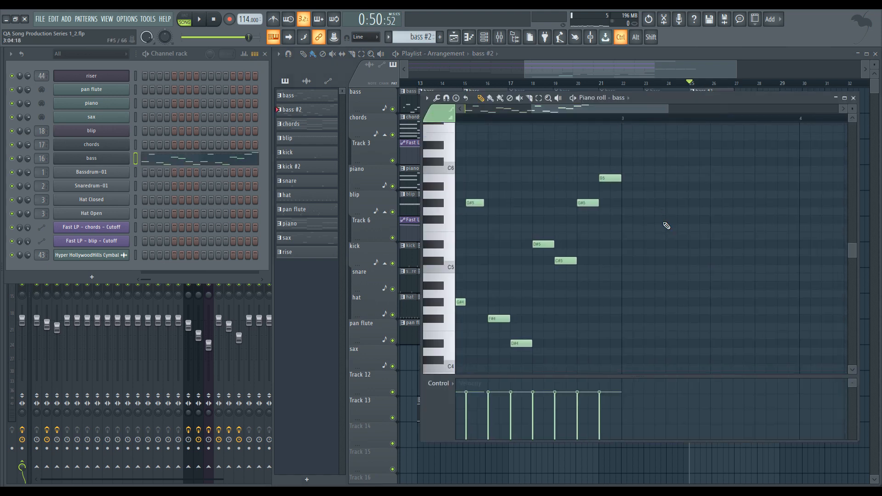
key(ctrl+b)
scroll(666, 225, down, 3)
right_click(727, 335)
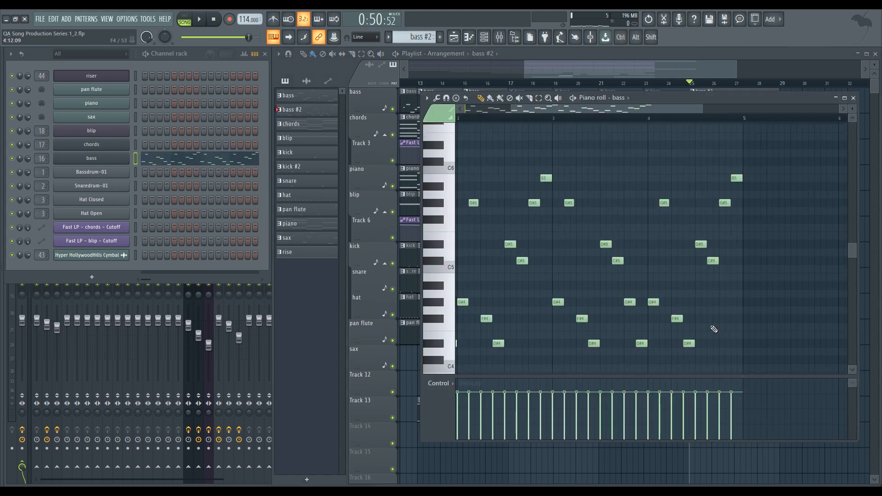
ctrl+scroll(643, 333, up, 2)
scroll(601, 159, down, 2)
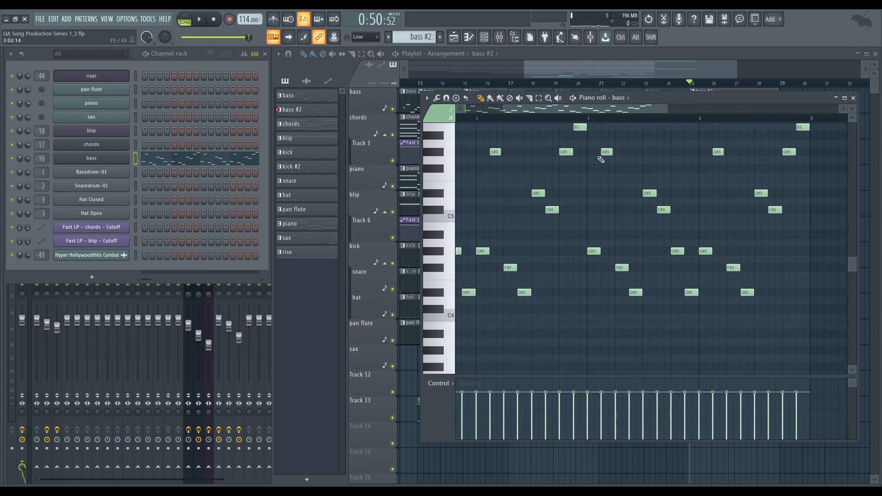
click(586, 112)
key(space)
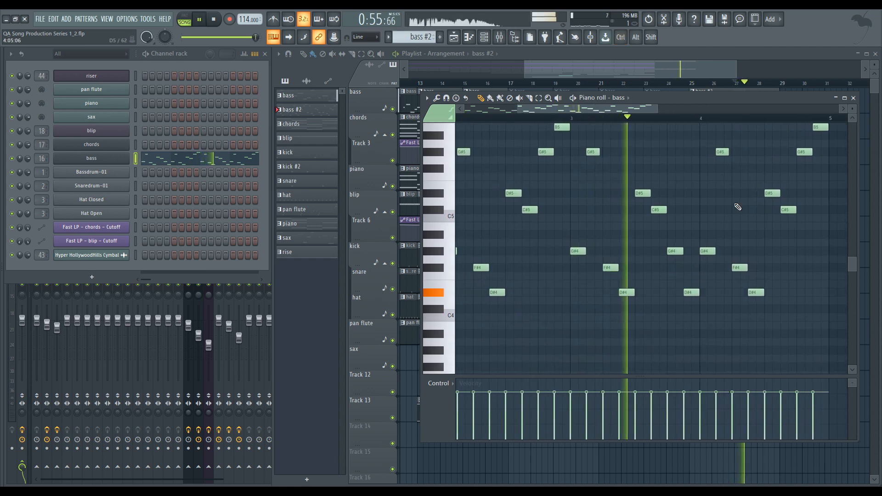
scroll(653, 239, up, 2)
key(space)
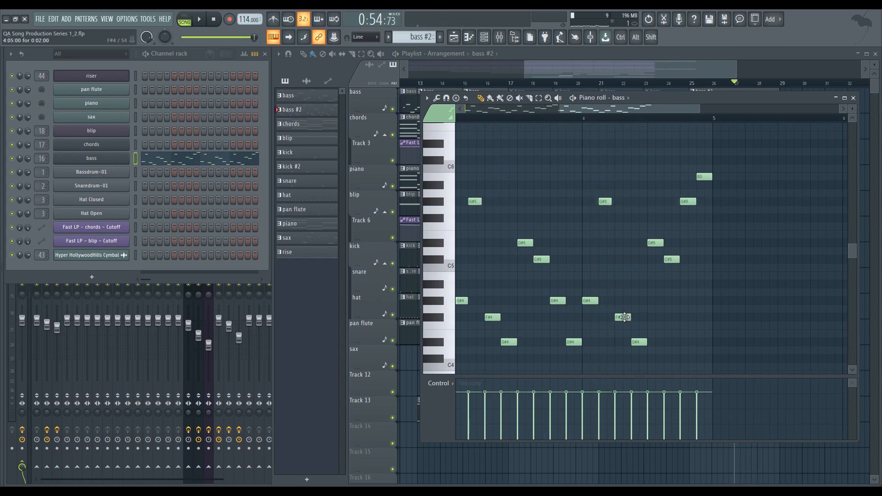
Step: Raise the third to fifth bass notes of bar 4 to B5, F#5 and G#5 and play the pattern
drag(626, 317, 624, 176)
drag(639, 343, 654, 202)
key(space)
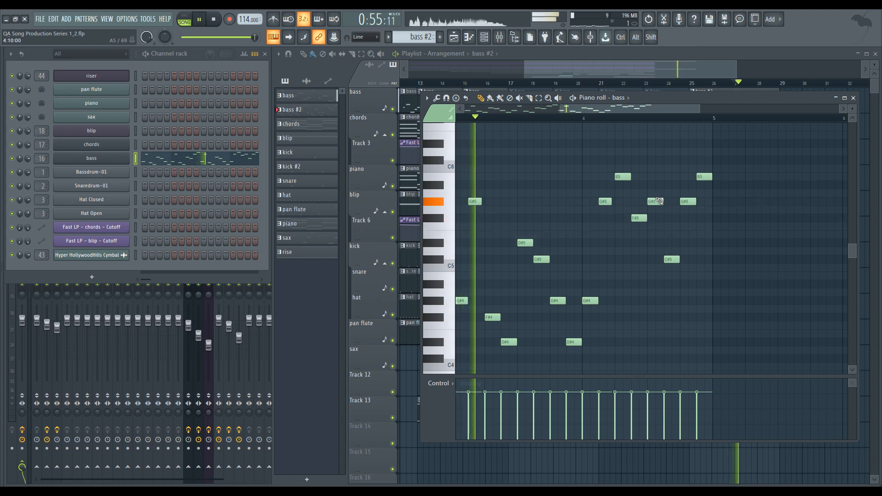
scroll(659, 222, up, 2)
scroll(631, 292, down, 1)
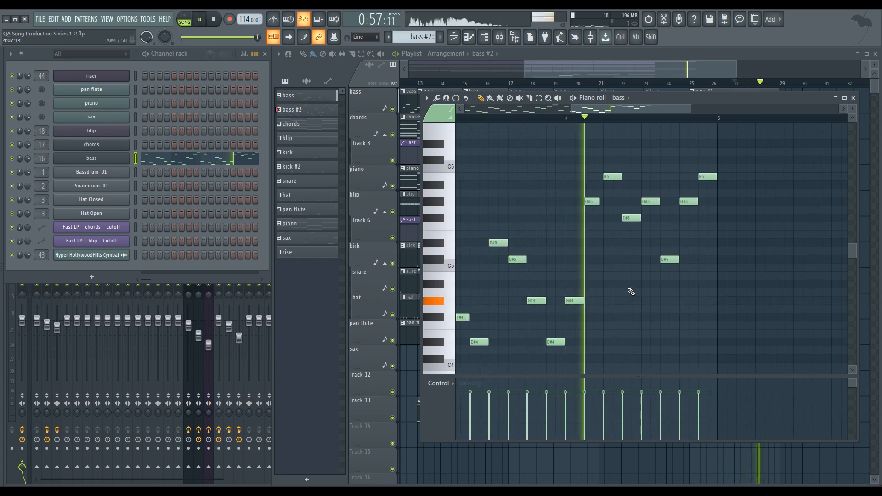
key(space)
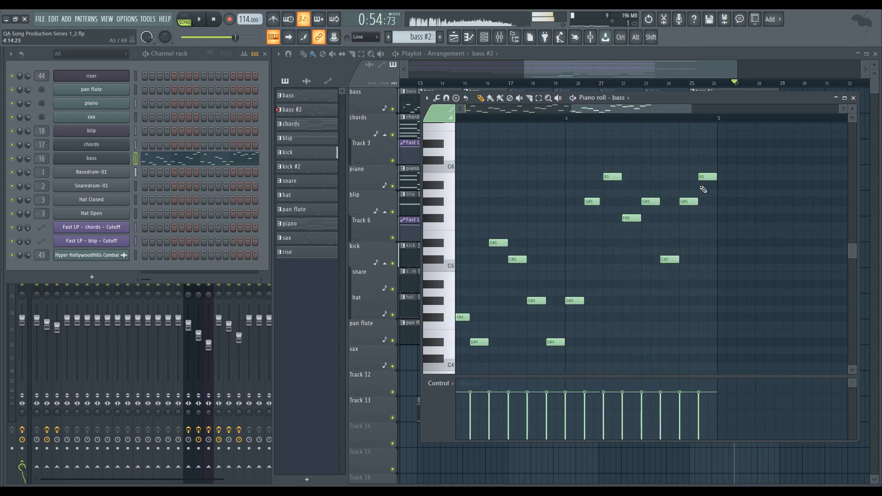
Step: Lower the last two bass notes of bar 4 to B4 and F#4, play the pattern and close the note editor
drag(689, 199, 688, 276)
drag(706, 178, 711, 317)
key(space)
scroll(719, 271, down, 5)
scroll(675, 286, up, 2)
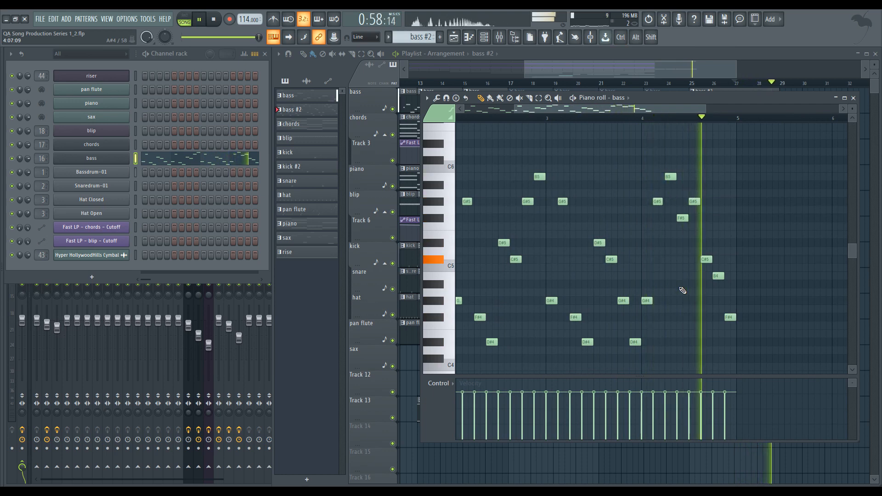
click(726, 64)
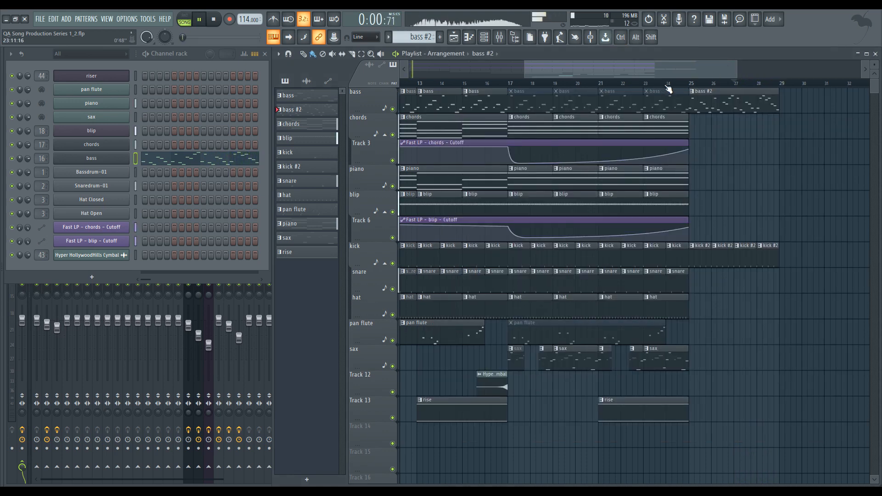
Step: Duplicate the bass #2 and kick #2 clips of bars 25–28 to bar 29 while playing the section from bar 25
click(691, 84)
scroll(754, 205, up, 2)
drag(761, 317, 627, 88)
key(ctrl+b)
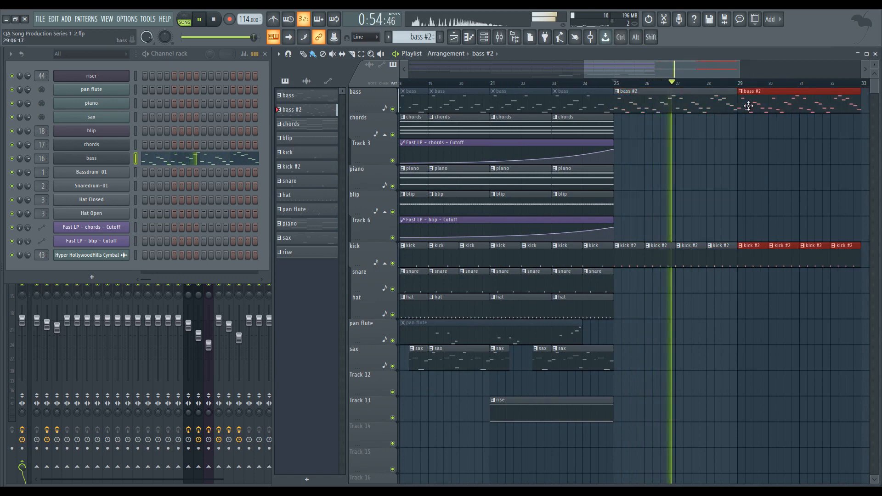
ctrl+click(754, 133)
scroll(752, 162, up, 2)
scroll(754, 164, down, 2)
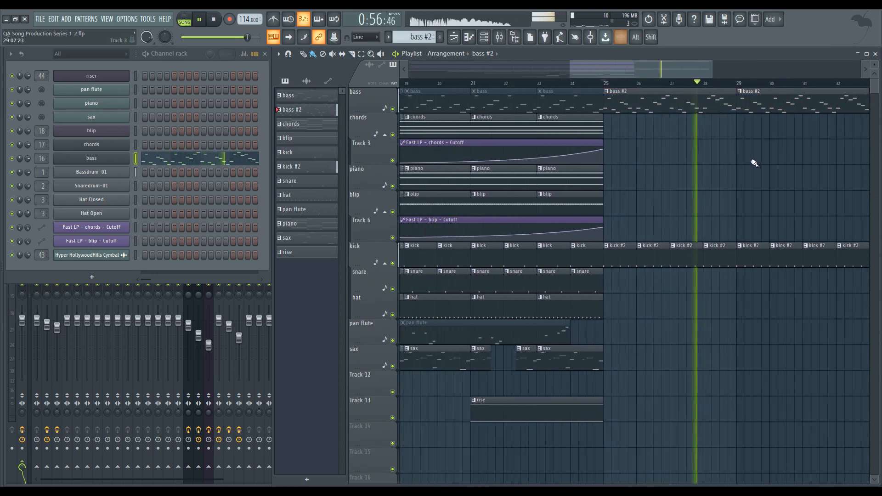
scroll(717, 162, down, 1)
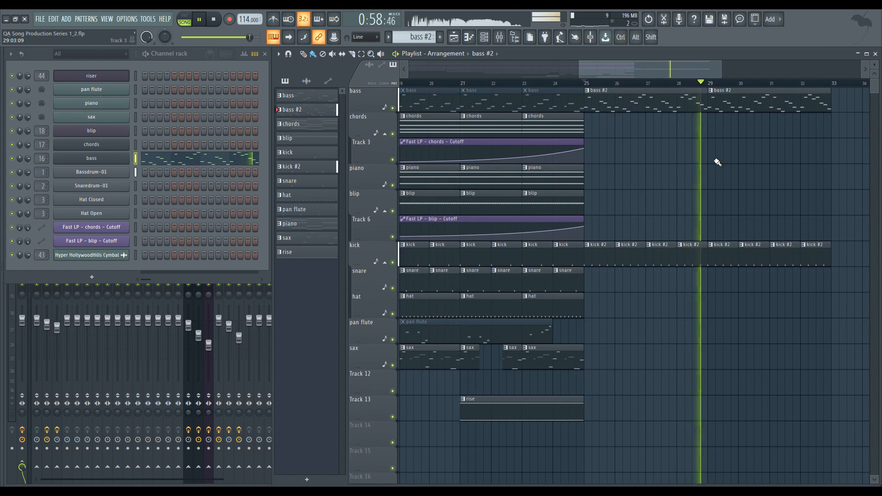
scroll(716, 162, down, 1)
scroll(715, 165, down, 1)
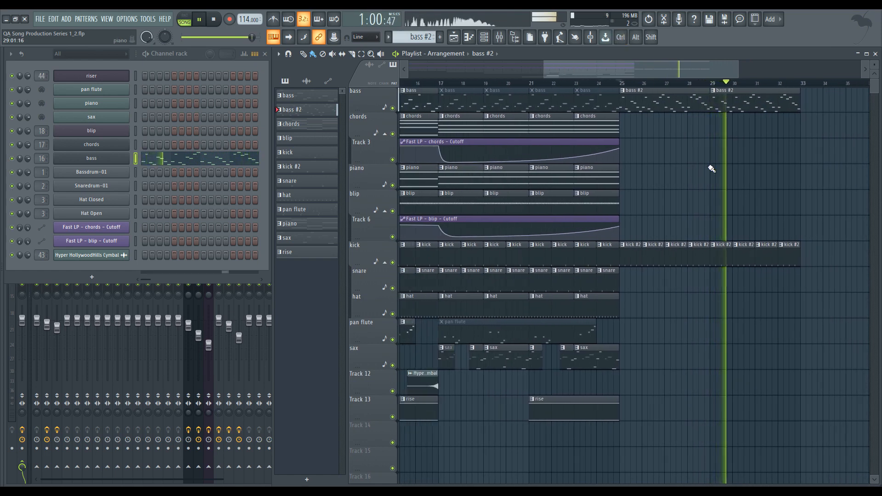
Step: Place snare pattern clips across bars 29 to 32 on the snare track and stop playback
click(601, 286)
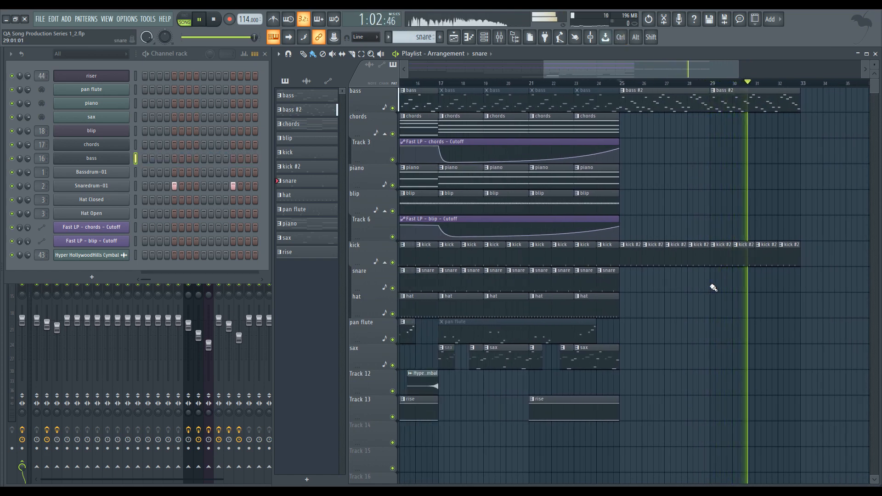
drag(714, 288, 783, 289)
scroll(734, 299, up, 1)
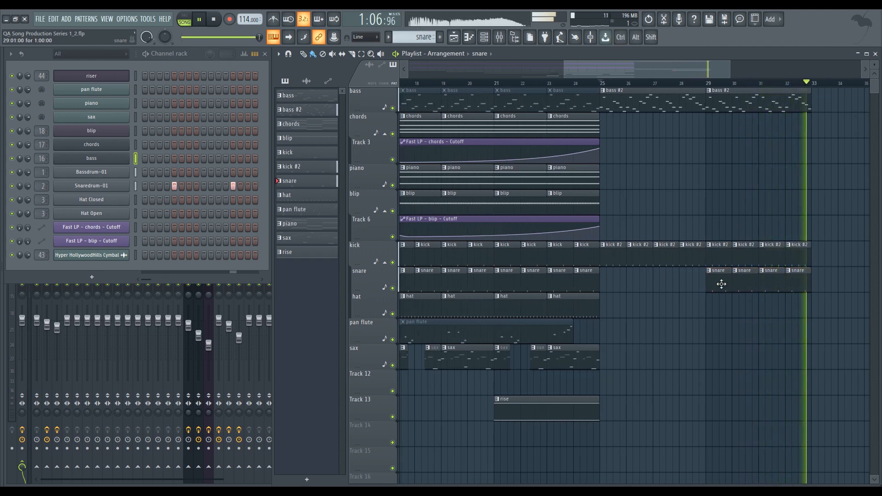
key(space)
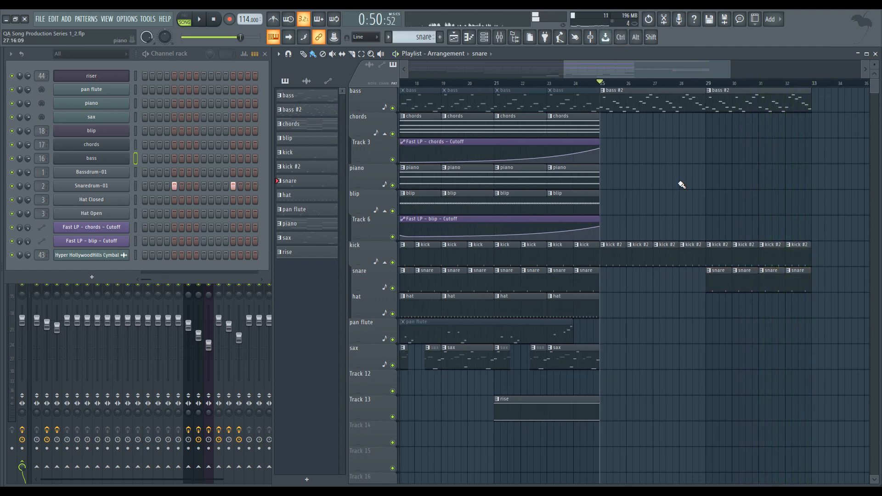
scroll(682, 185, up, 2)
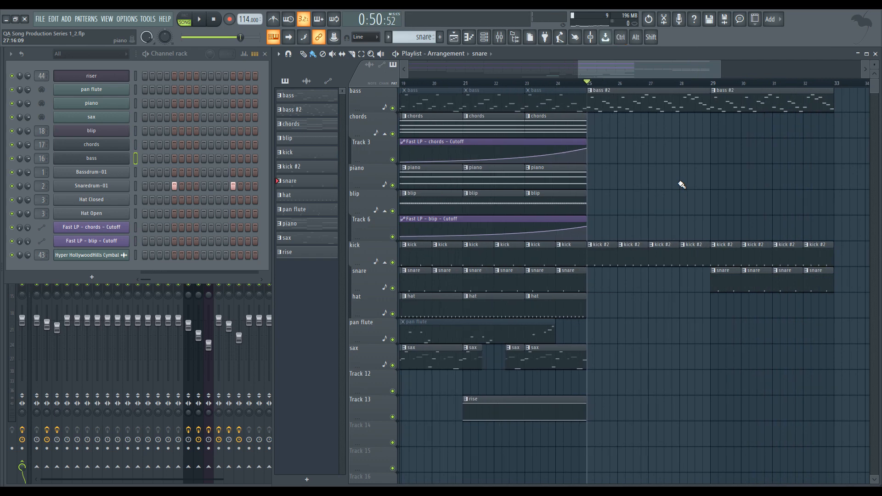